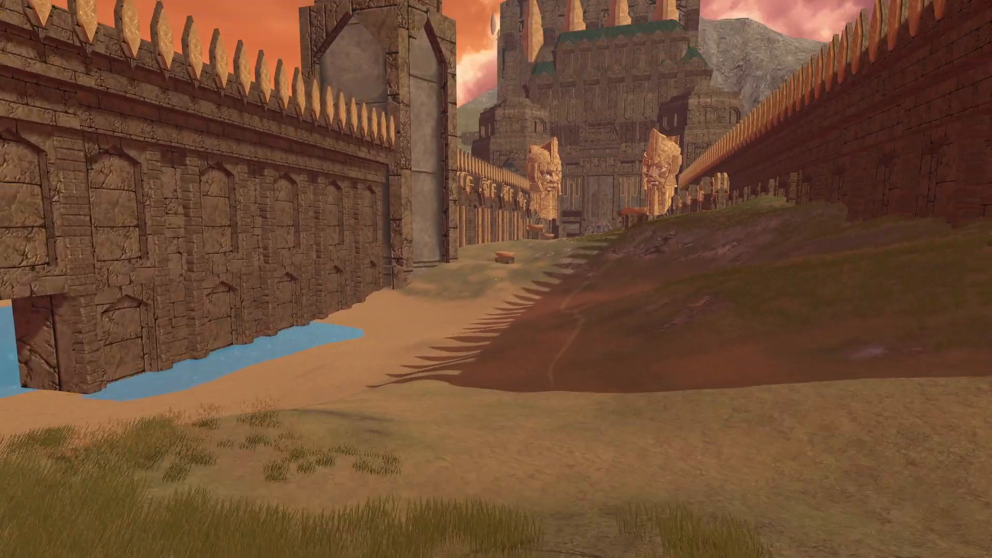
Apply the yellow material to the bare tree beside the table, and replace it with a brown wooden floor material.
key(Escape)
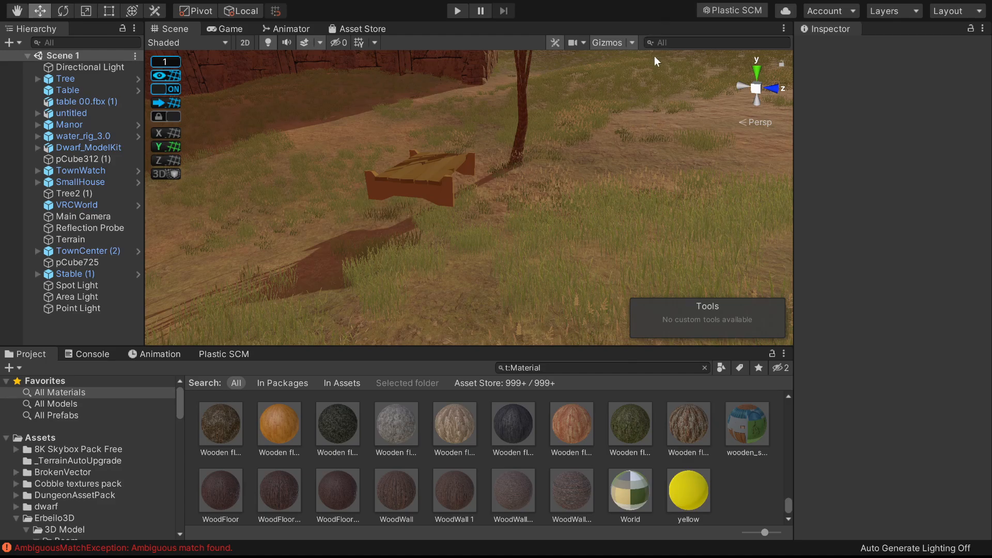
right_drag(655, 58, 444, 263)
right_drag(466, 303, 466, 385)
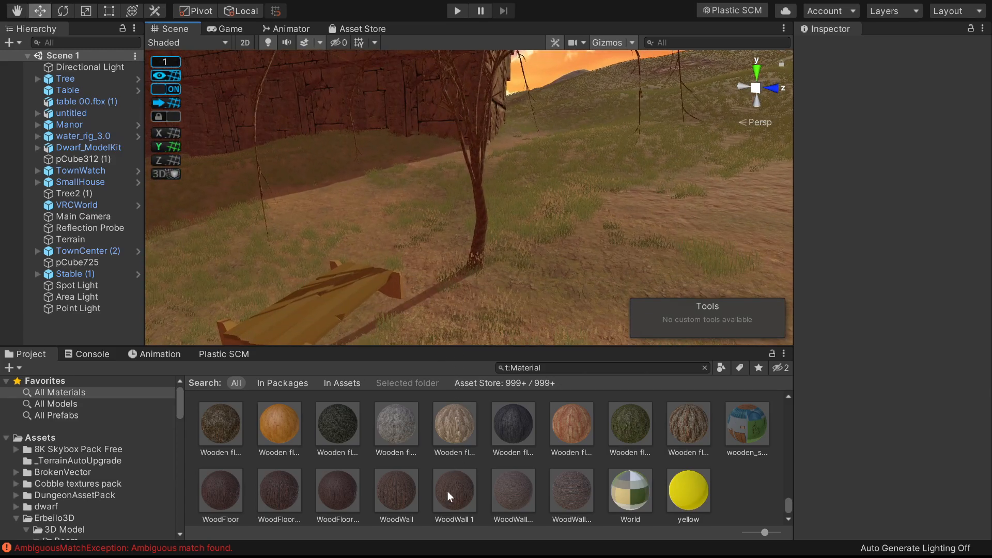
drag(670, 494, 469, 195)
right_drag(454, 223, 471, 158)
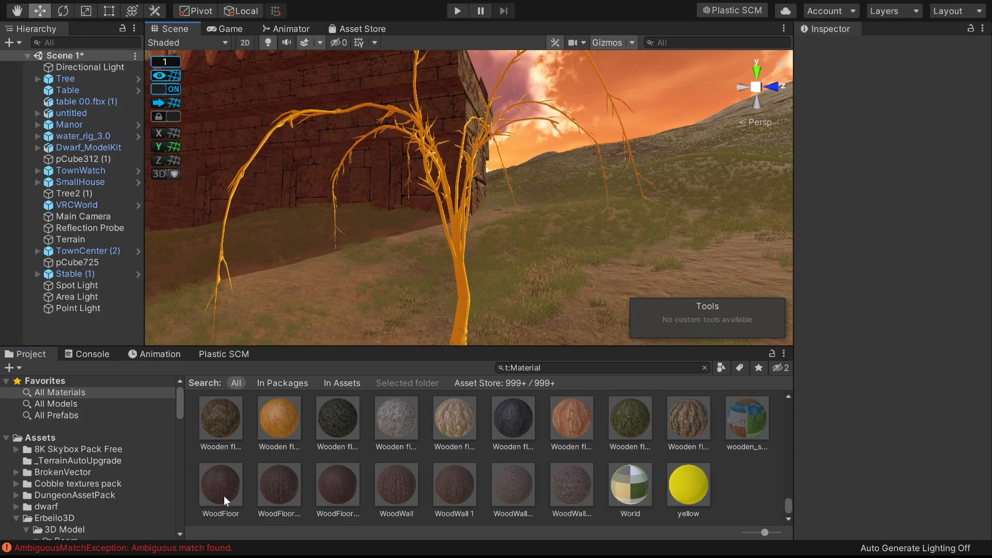
drag(207, 442, 462, 258)
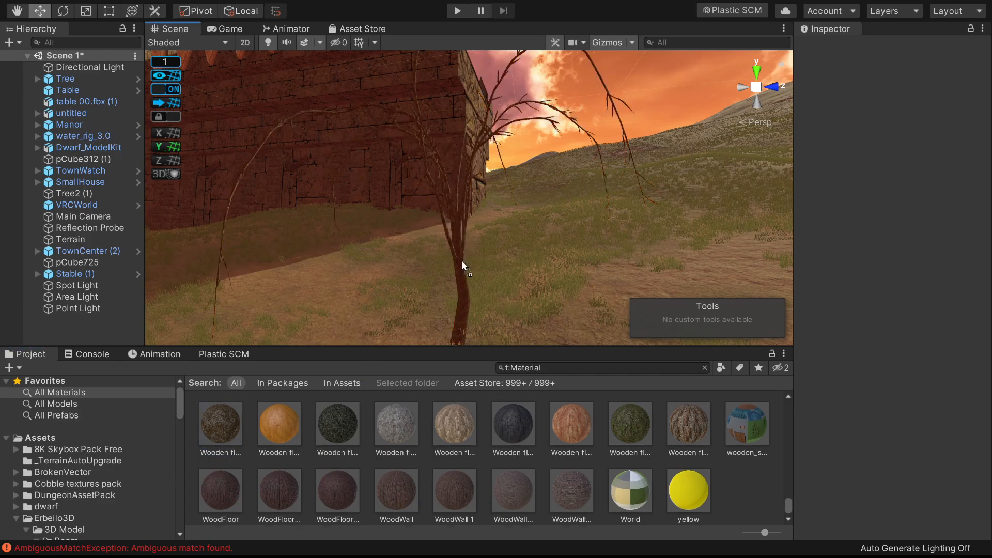
Select the blue spot light above the bowl on its stand and examine its light settings and surroundings.
key(w)
right_drag(458, 265, 933, 385)
key(s)
click(554, 202)
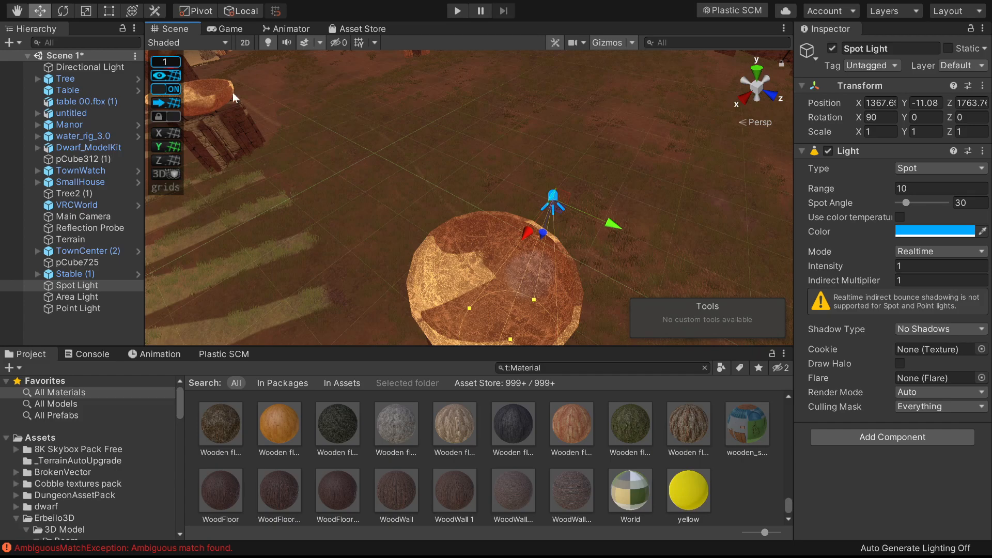
alt+drag(362, 118, 530, 203)
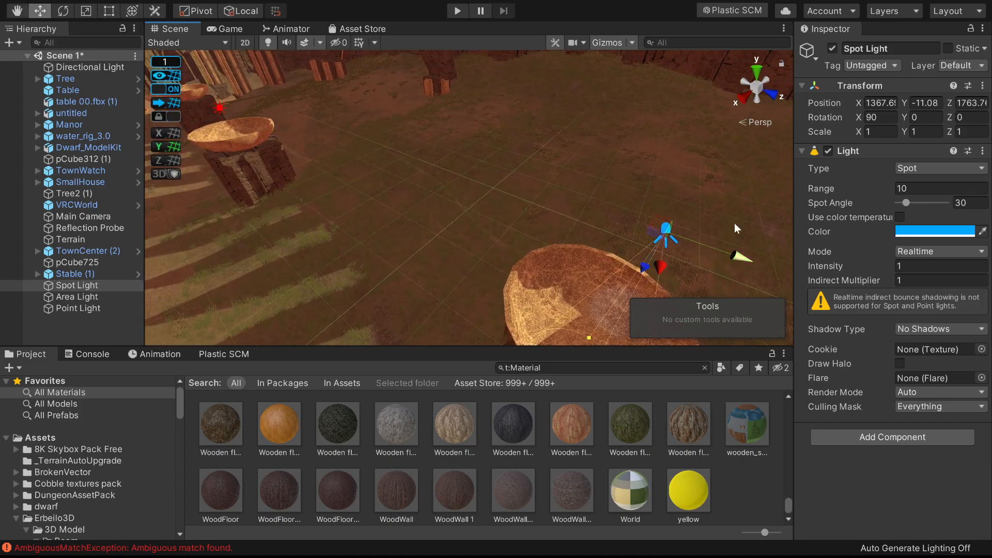
right_drag(358, 286, 289, 160)
key(w)
click(325, 186)
key(s)
Select the yellow point light and move it along the Z axis to 1703, near the bowl stands.
click(75, 308)
right_drag(433, 252, 421, 190)
key(s)
drag(421, 190, 463, 252)
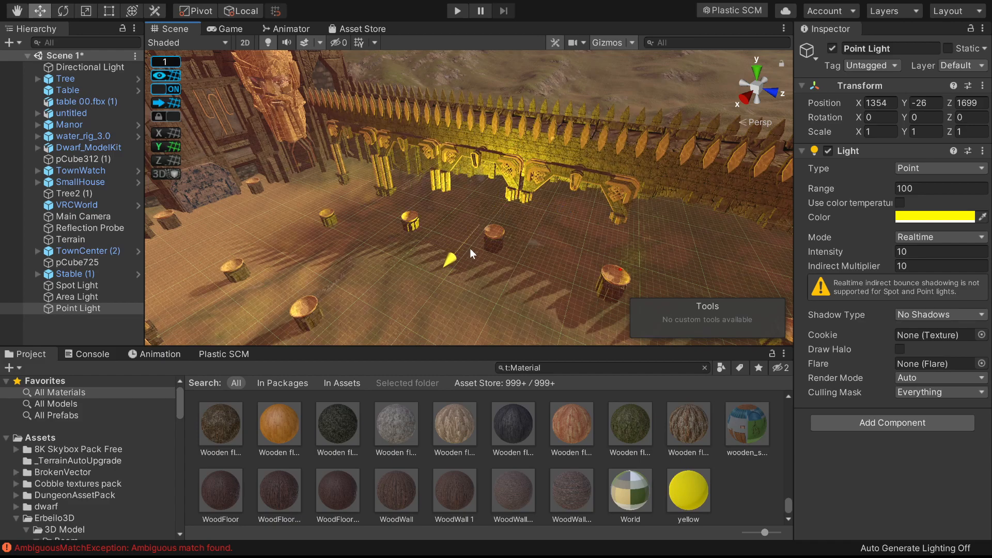
key(f)
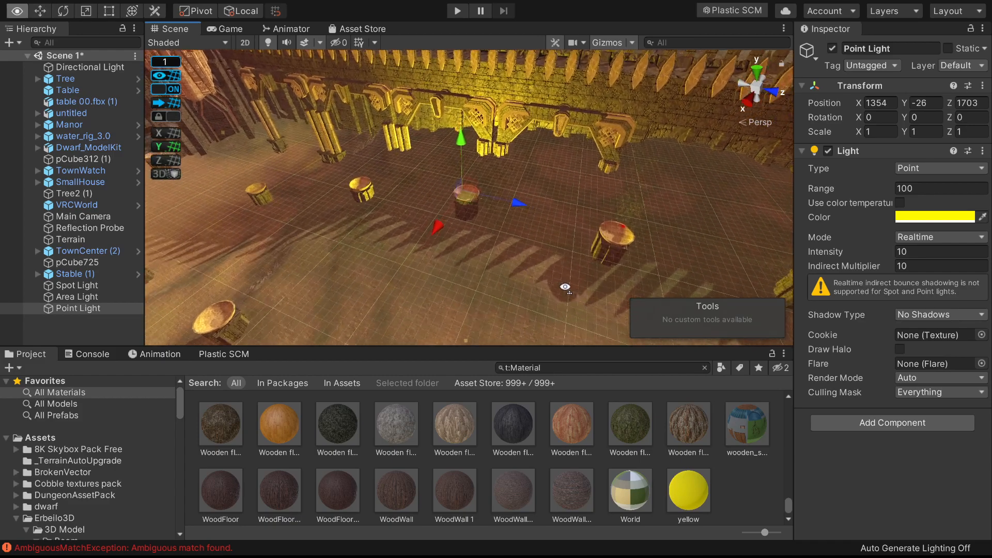
alt+drag(563, 277, 528, 226)
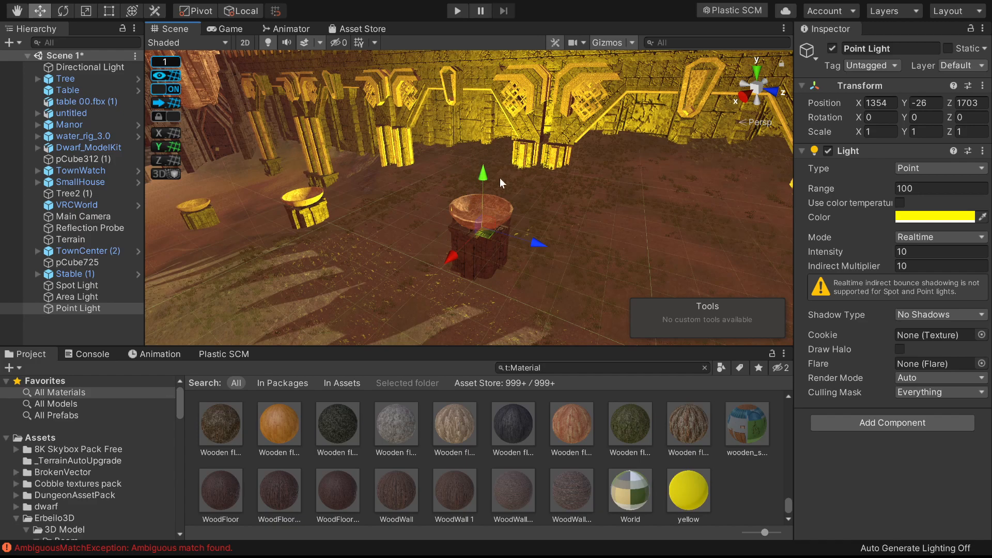
Position the point light over the nearby bowl at X 1367, Y -15, Z 1711 and view its glow across the courtyard.
right_drag(505, 165, 488, 254)
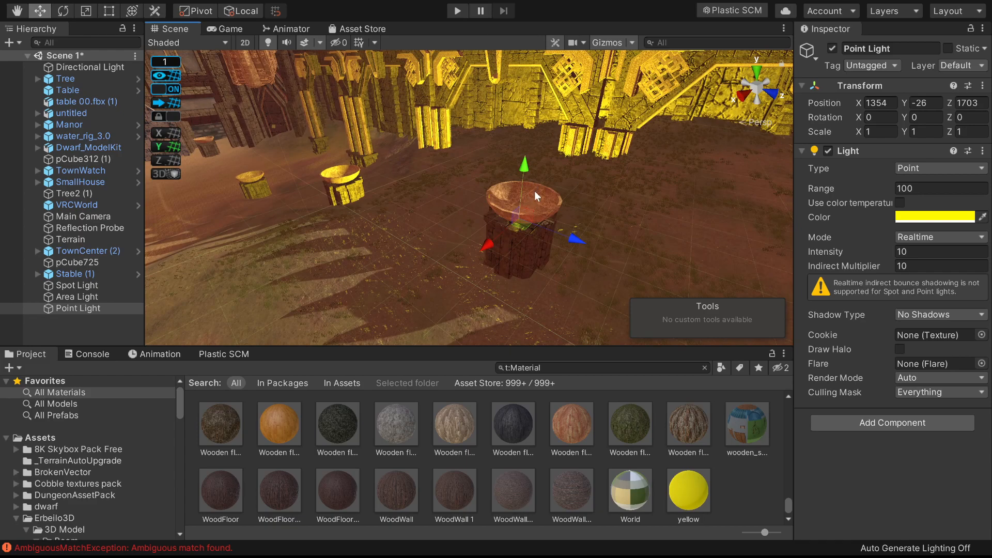
right_drag(451, 253, 417, 273)
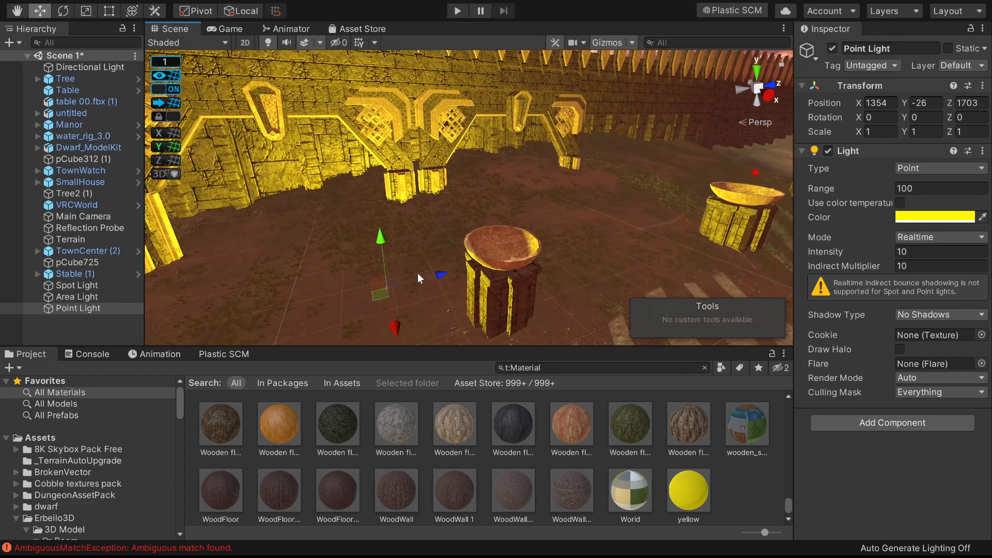
click(421, 274)
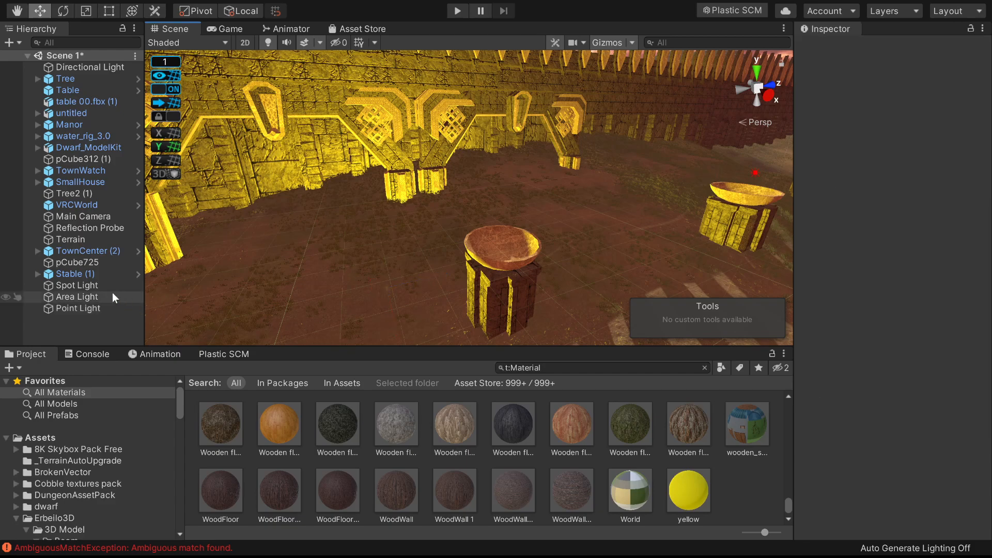
click(80, 308)
click(451, 277)
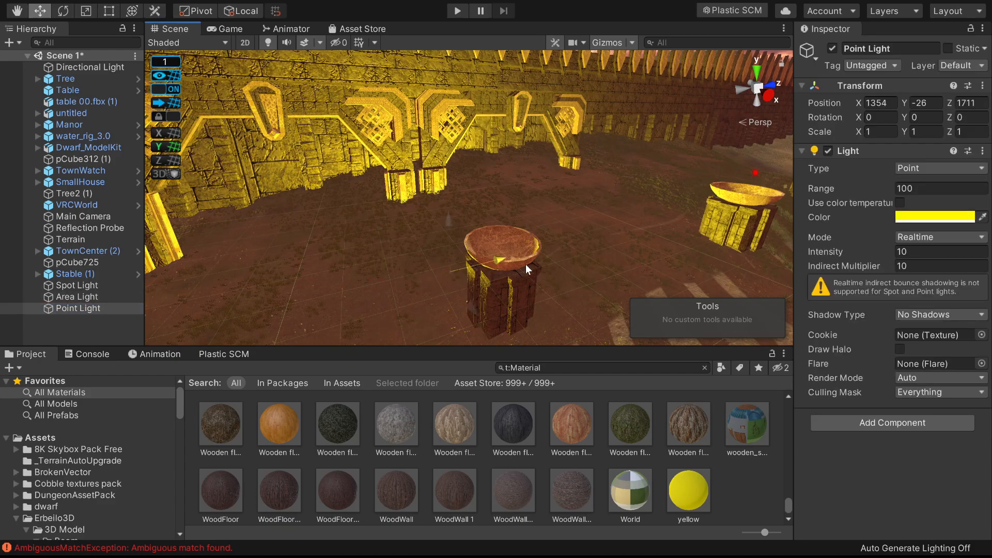
drag(477, 308, 525, 277)
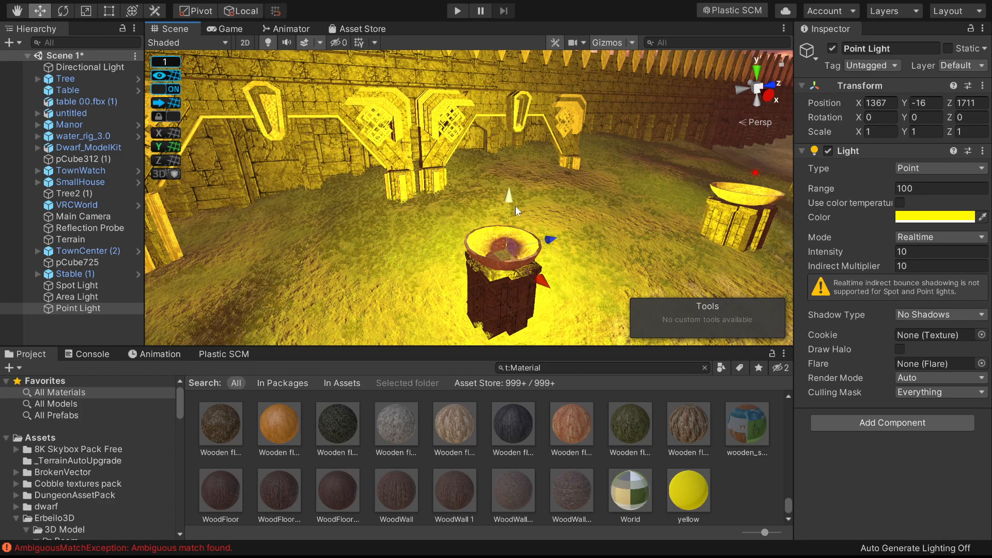
drag(515, 207, 516, 187)
right_drag(516, 187, 82, 242)
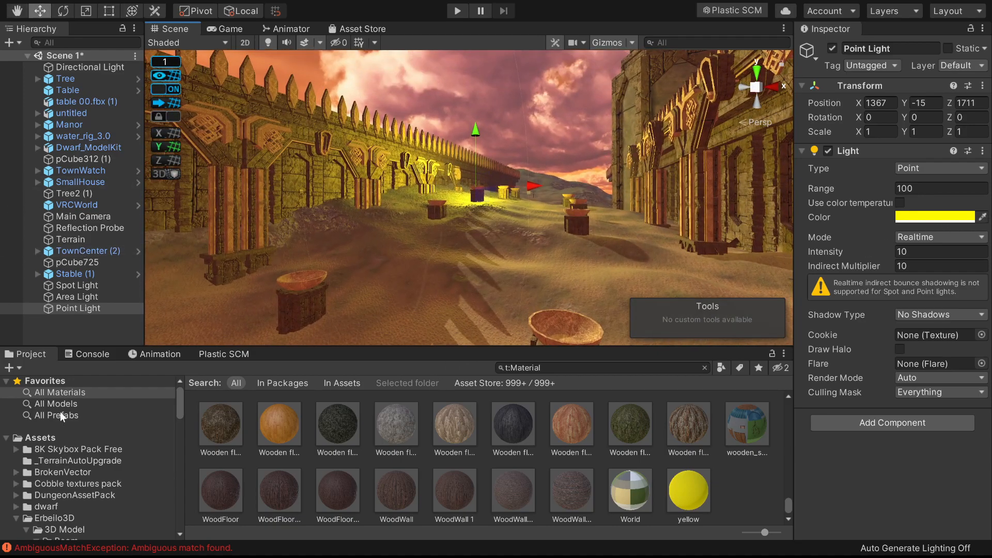
List all of the project's models, browse through them, and inspect the lit courtyard between the spiked walls.
click(58, 403)
scroll(386, 464, up, 6)
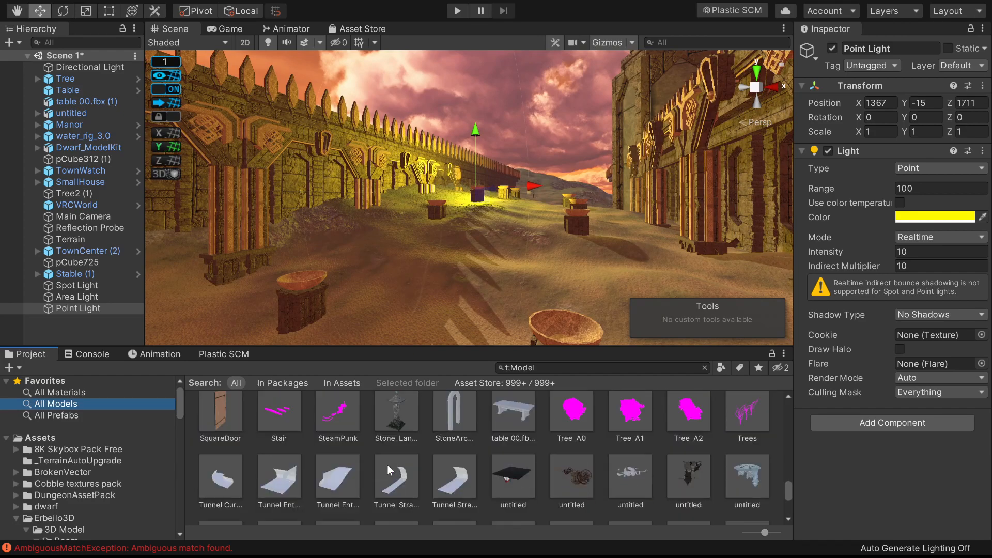
scroll(386, 464, up, 3)
scroll(389, 470, up, 10)
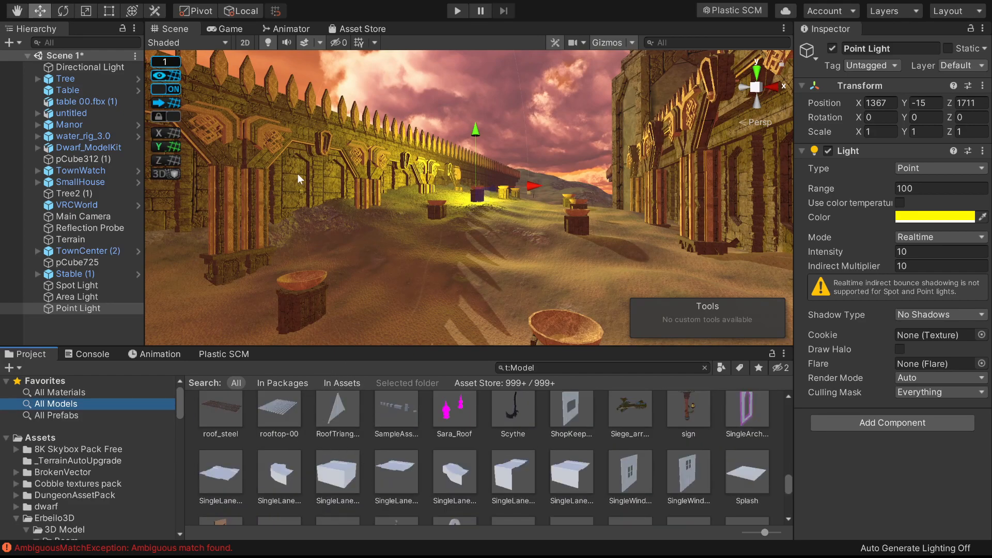
alt+drag(294, 253, 417, 198)
key(w)
right_drag(416, 198, 425, 195)
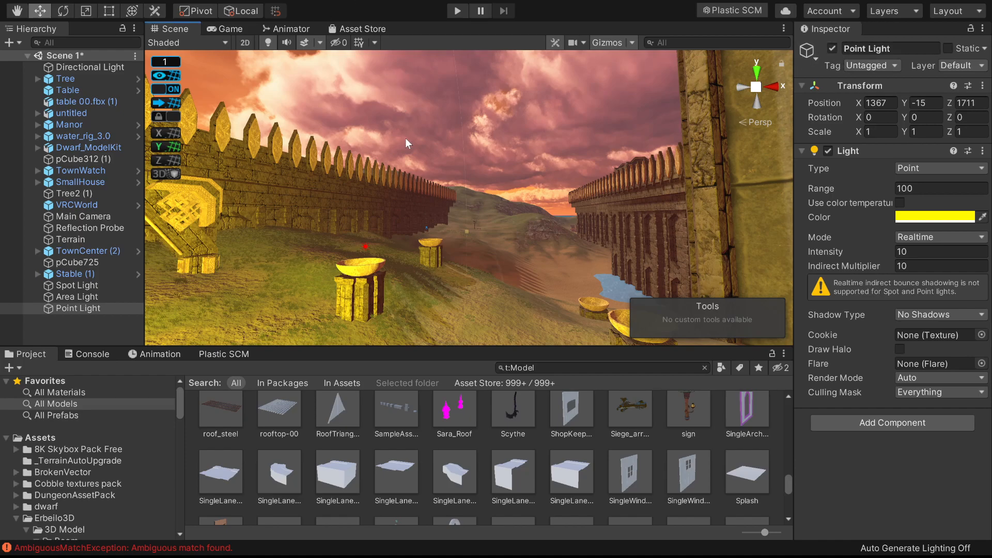
Open the Asset Store and browse its search results for "free" assets.
click(362, 29)
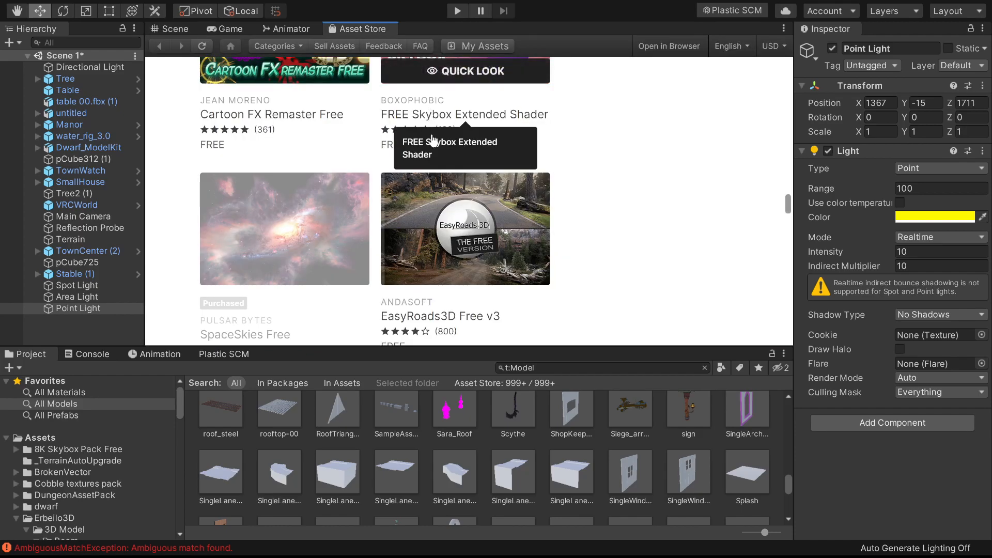
scroll(476, 156, up, 2)
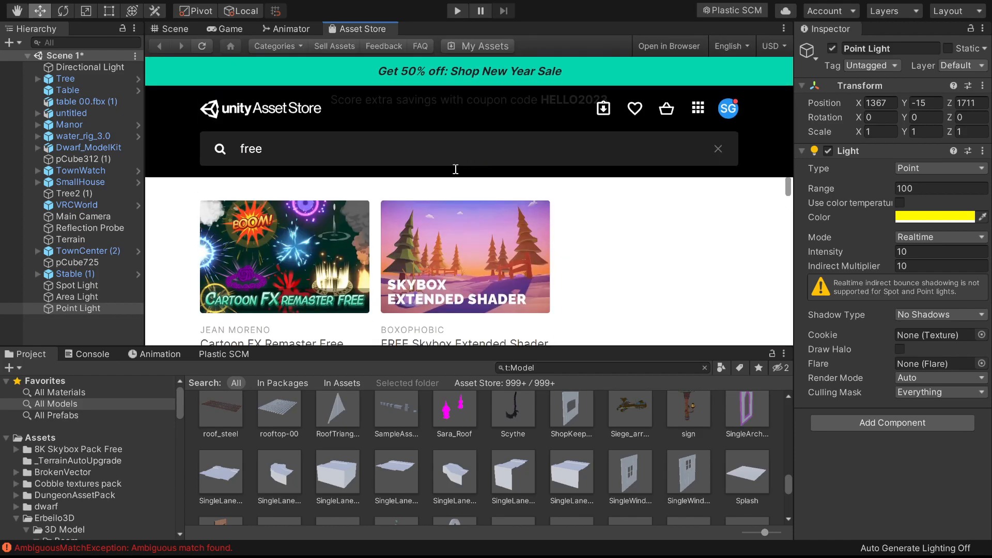
scroll(480, 165, down, 2)
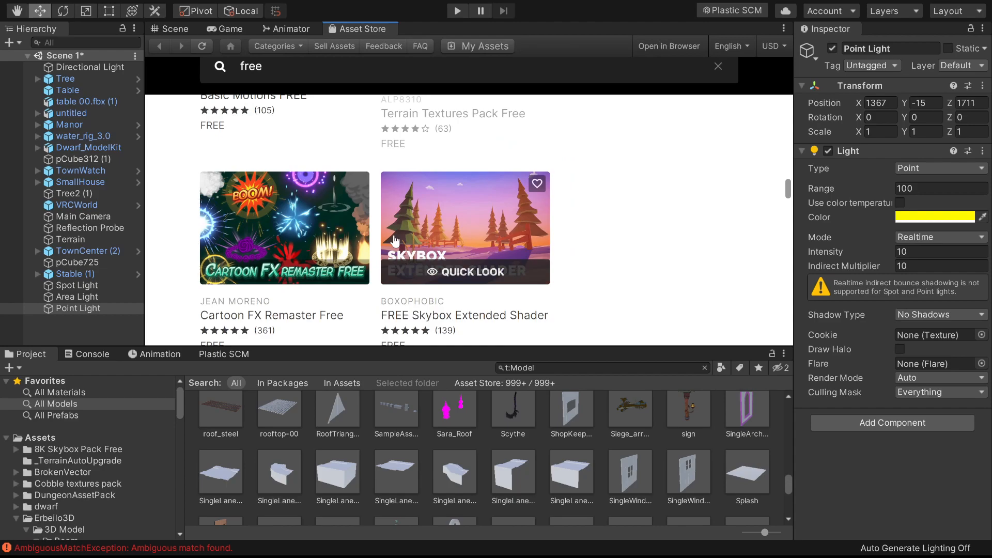
scroll(439, 237, down, 3)
scroll(394, 239, down, 3)
scroll(394, 239, up, 5)
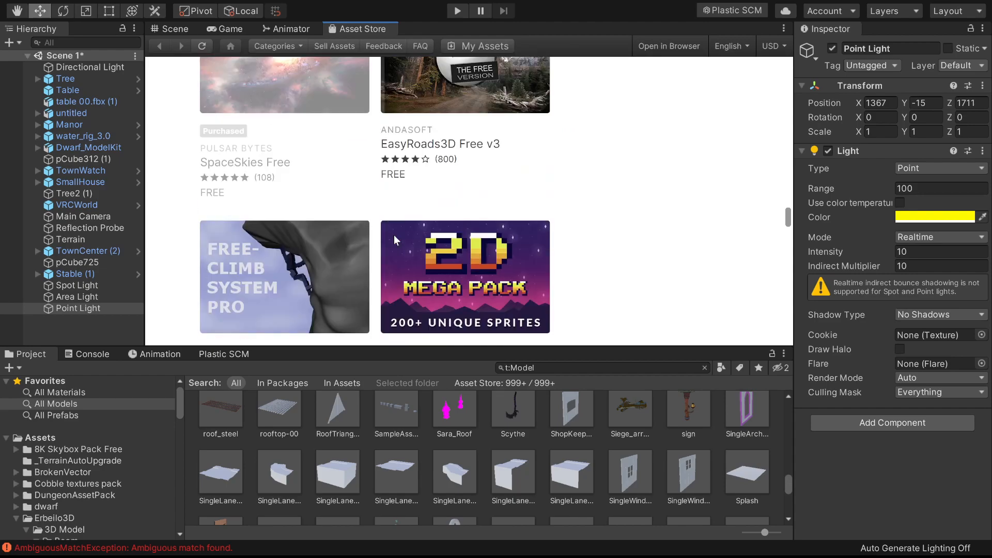
scroll(394, 239, up, 4)
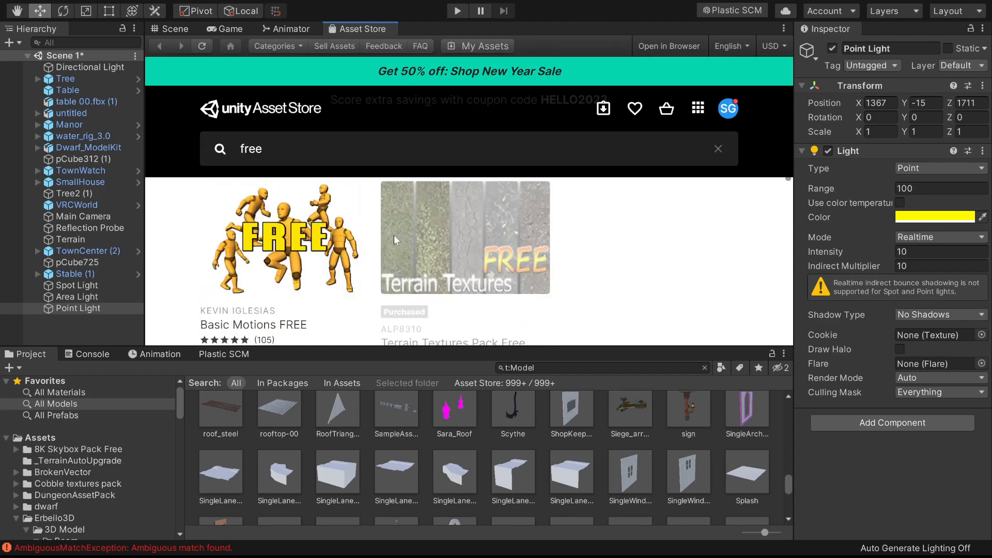
scroll(428, 256, up, 1)
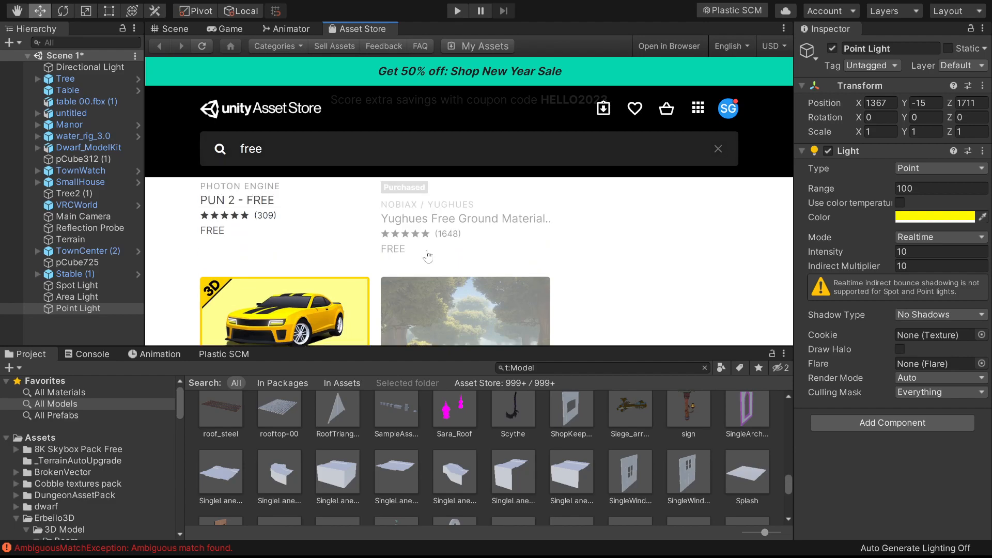
Open the Fantasy Forest Environment - Free Demo page and examine its description, latest version and supported Unity versions.
scroll(428, 256, down, 5)
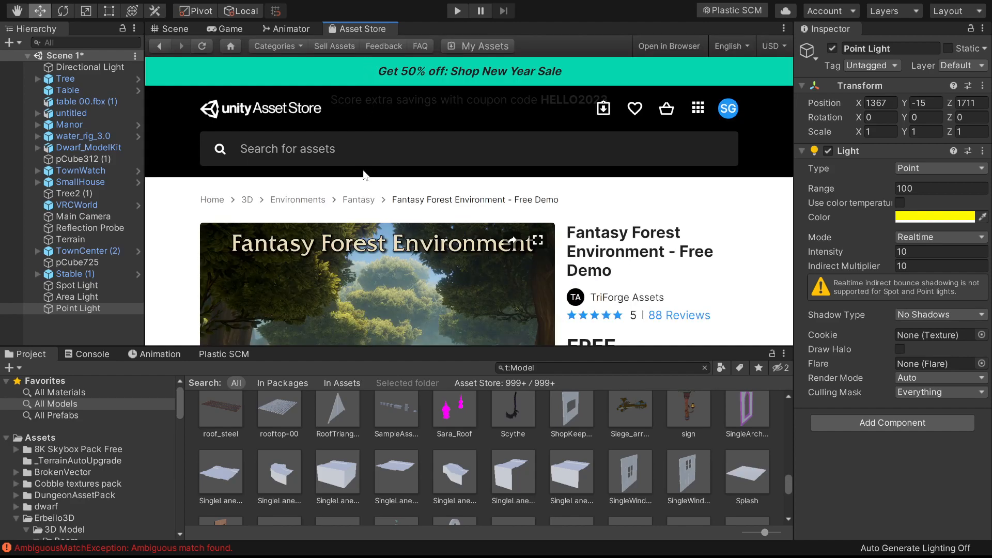
scroll(641, 275, down, 5)
scroll(642, 276, down, 4)
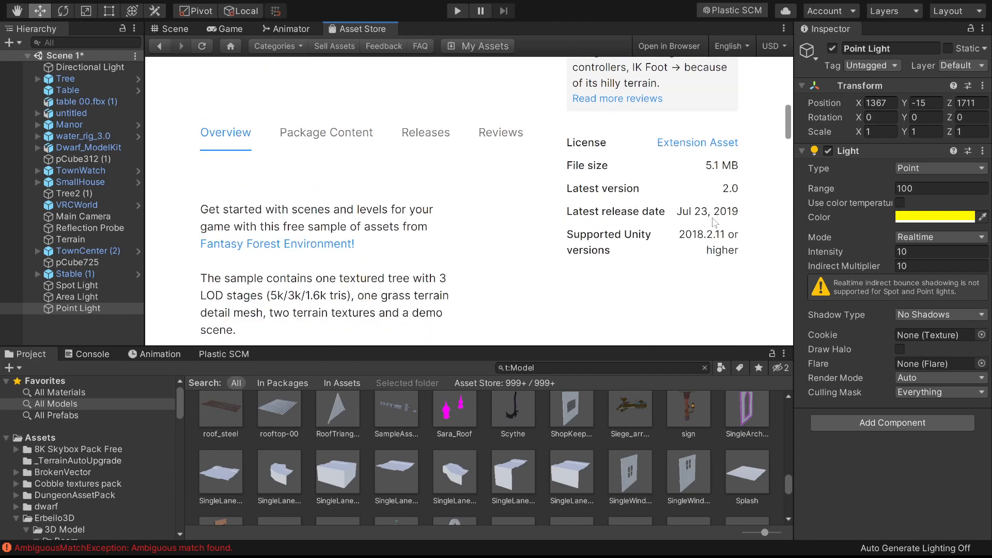
drag(575, 191, 758, 187)
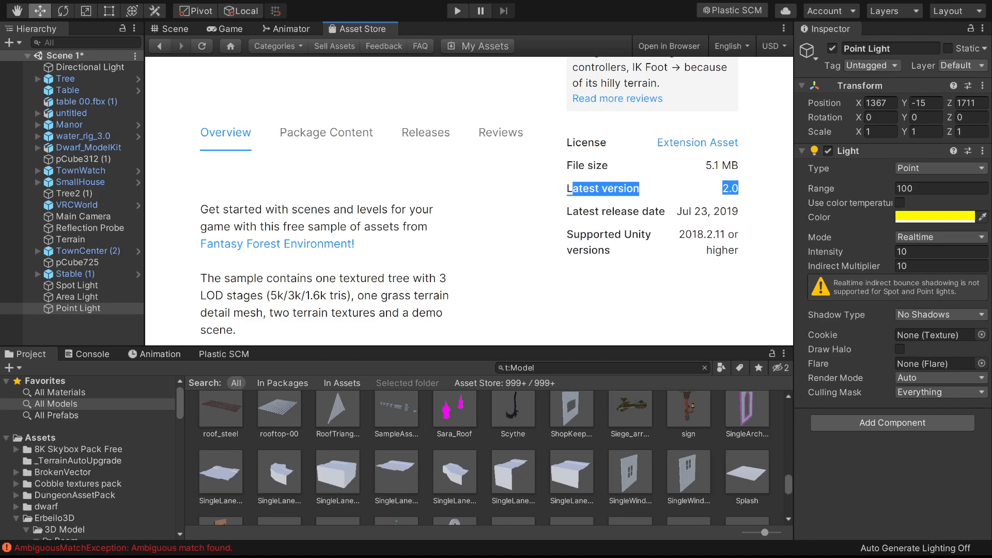
scroll(211, 176, up, 10)
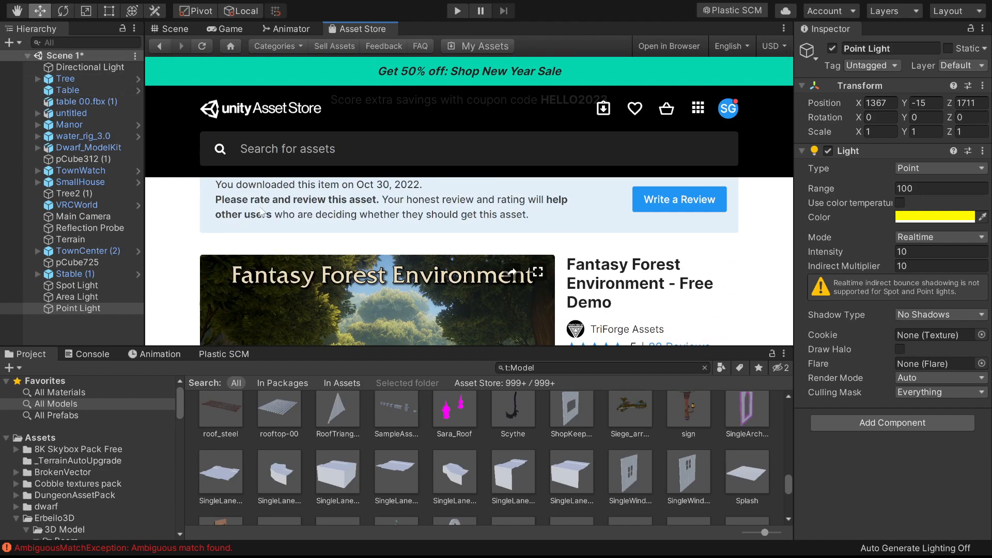
scroll(328, 272, up, 1)
Return to the results for "free" and look through the category filters and the listed assets.
click(159, 47)
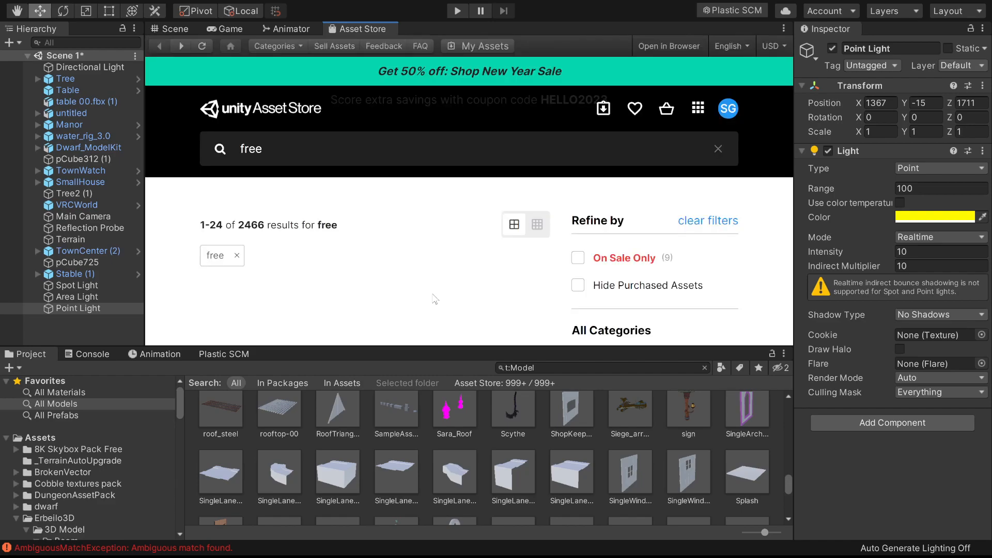
scroll(432, 323, down, 1)
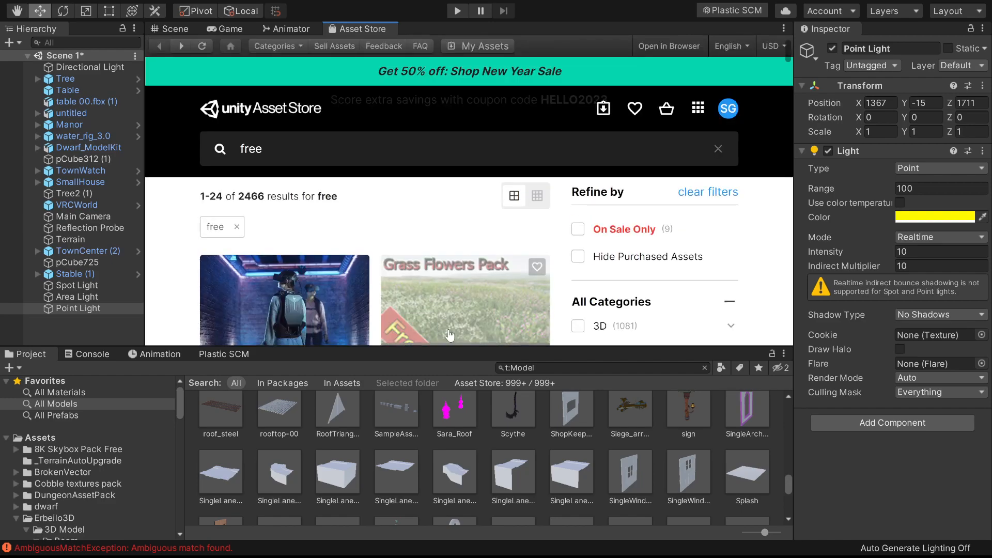
scroll(612, 274, down, 5)
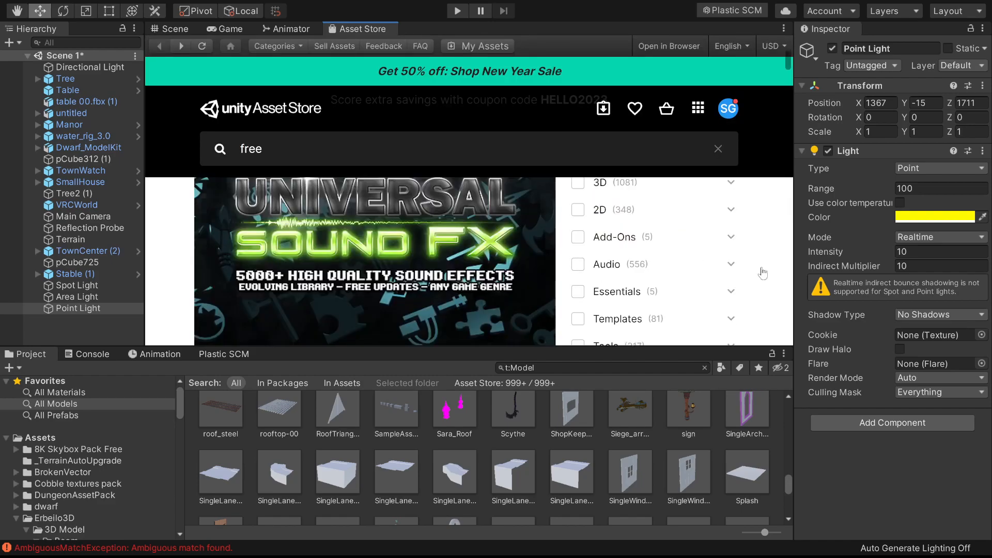
scroll(622, 255, down, 5)
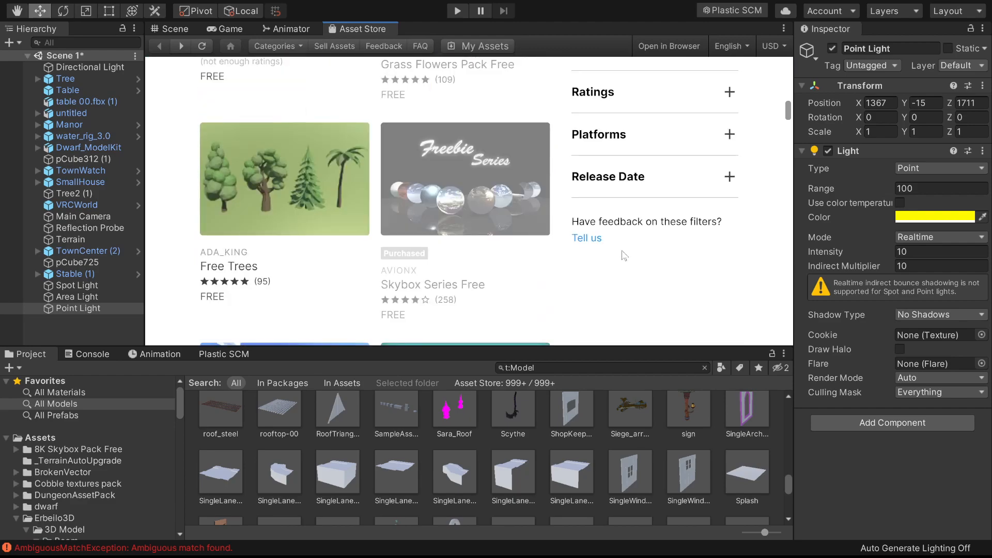
scroll(626, 256, down, 9)
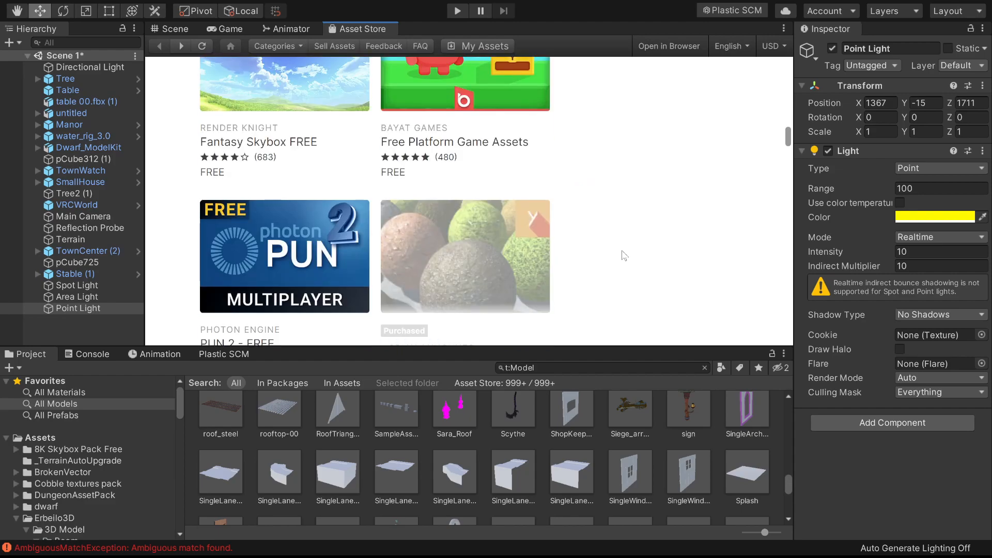
scroll(439, 230, down, 6)
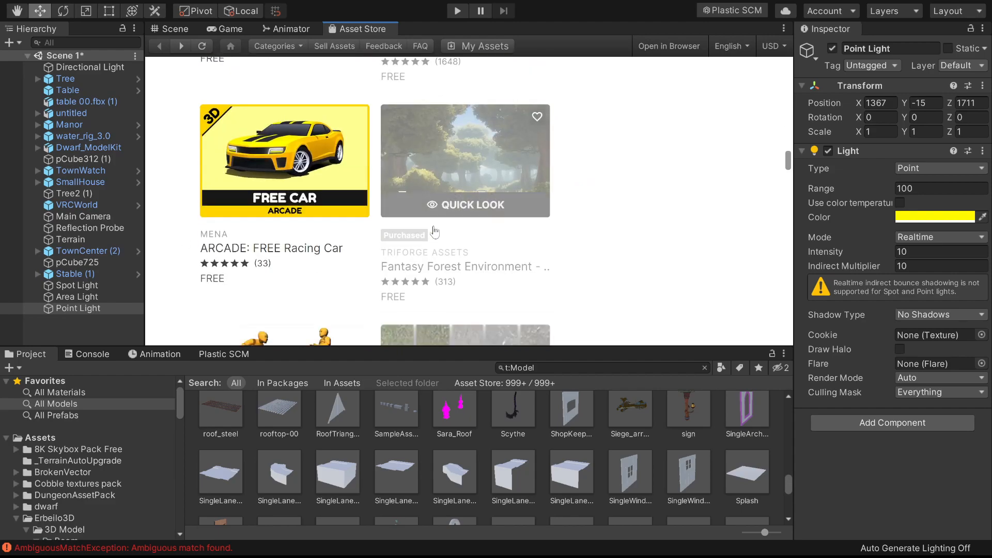
scroll(434, 233, down, 8)
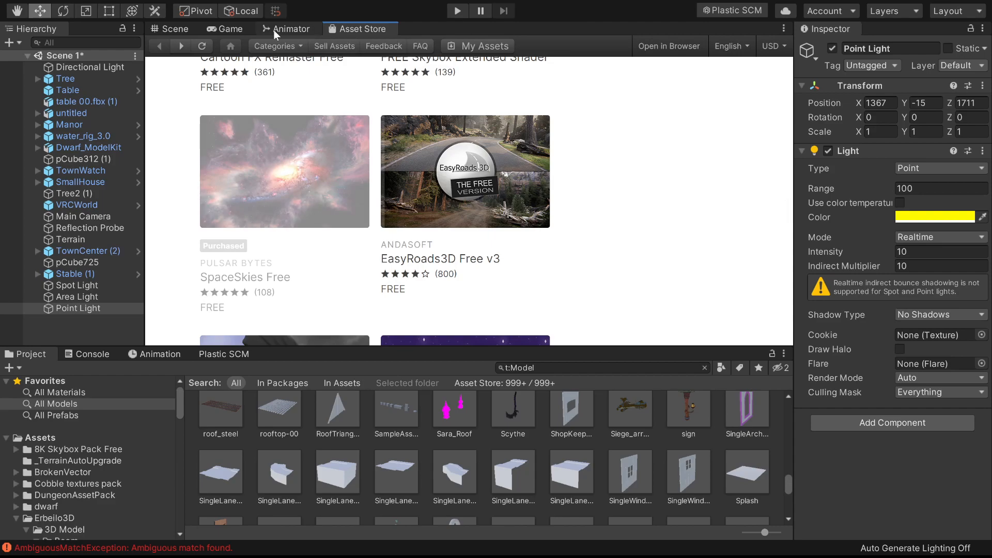
Return to the scene, list all of the project's materials and look through them.
click(172, 29)
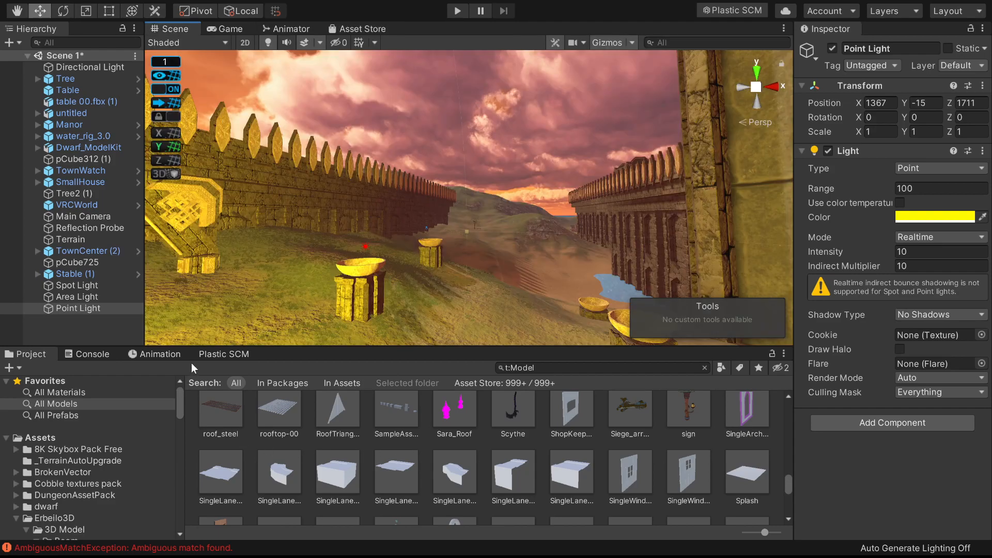
click(56, 459)
click(97, 449)
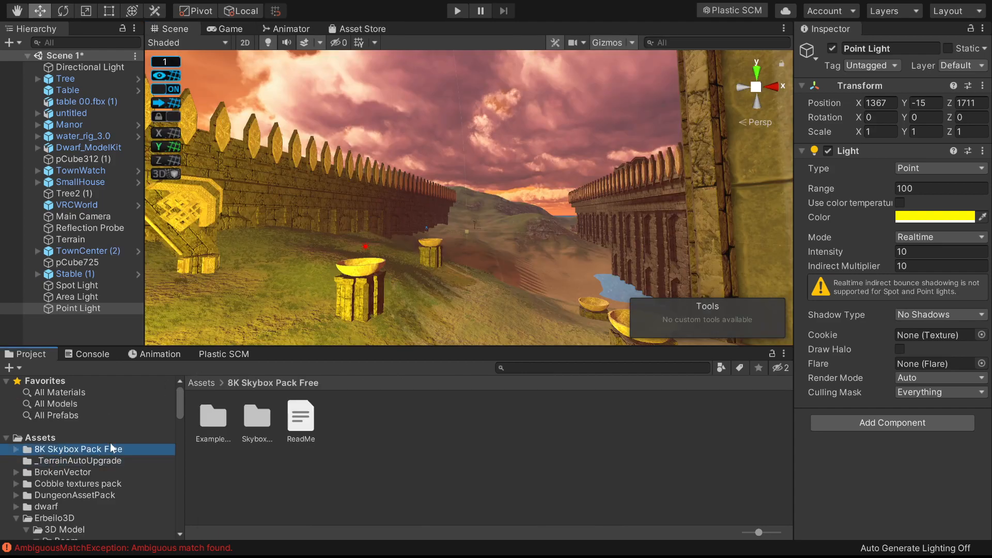
click(53, 391)
scroll(402, 479, down, 5)
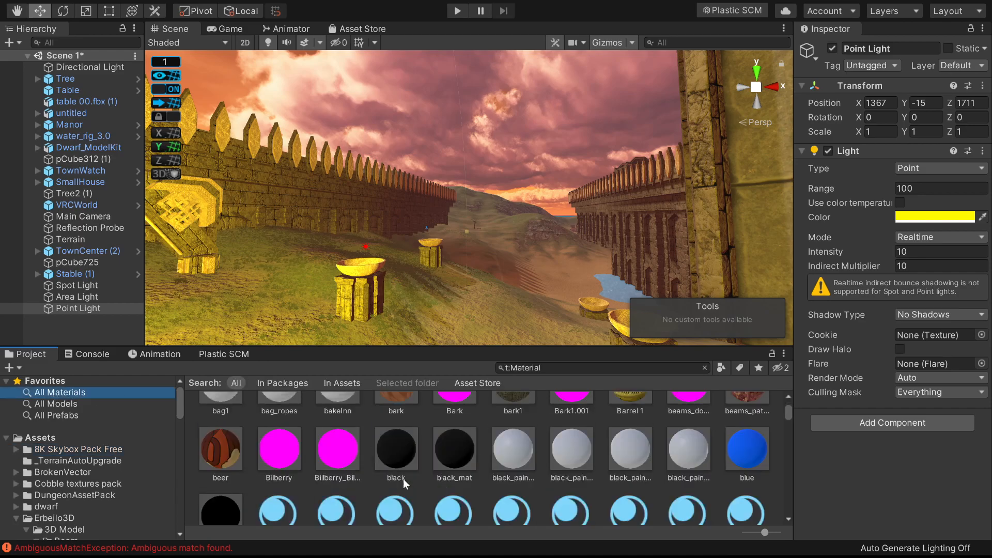
scroll(406, 473, down, 5)
scroll(69, 492, down, 5)
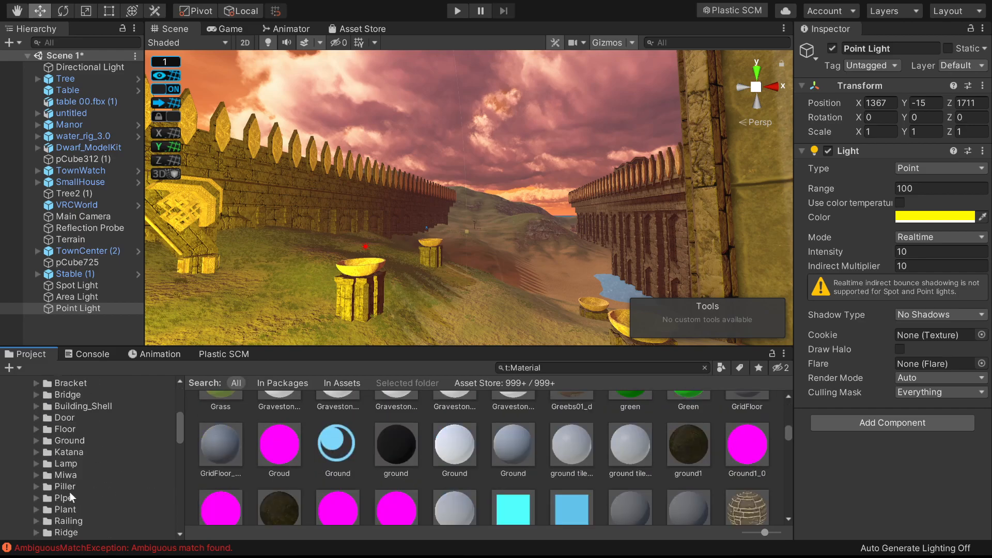
scroll(58, 438, up, 5)
scroll(339, 473, down, 10)
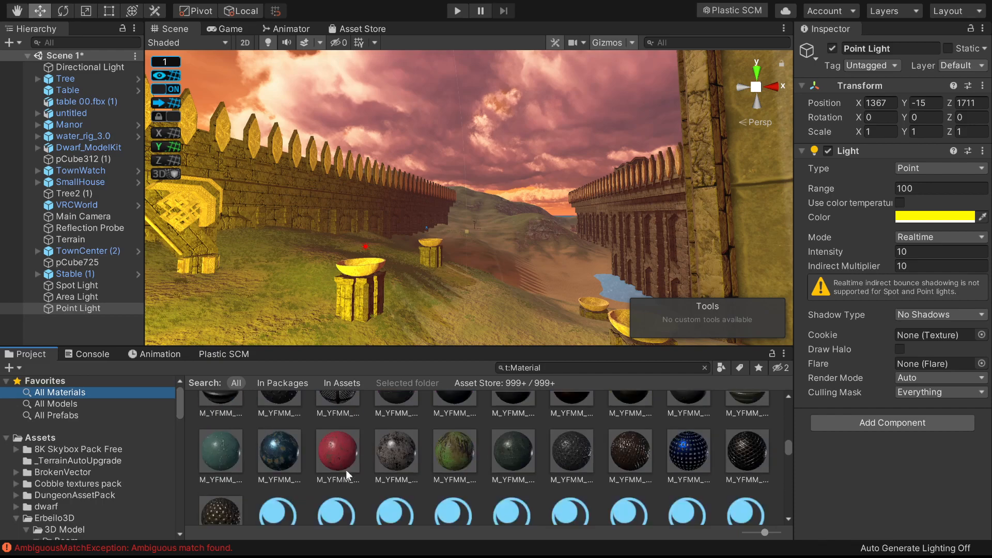
scroll(519, 437, down, 10)
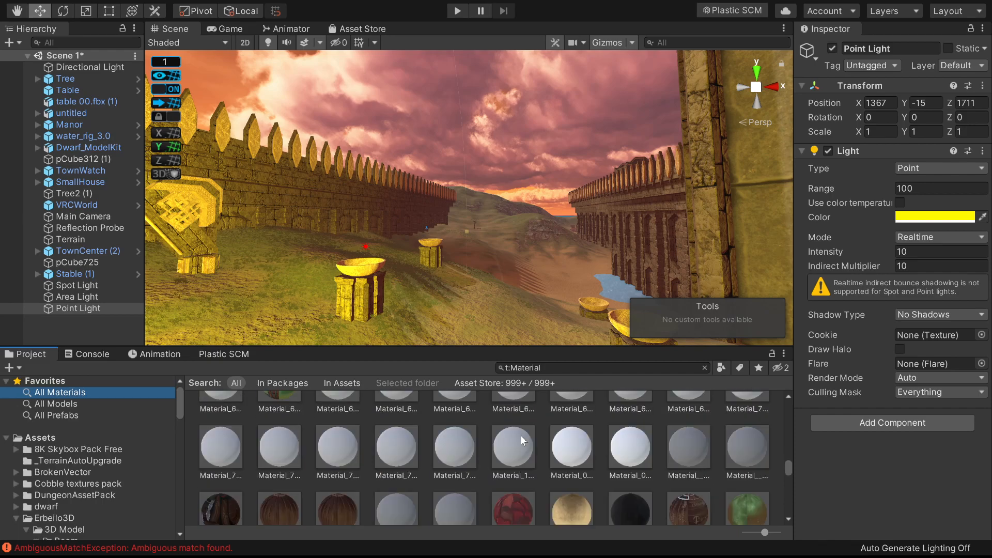
scroll(519, 435, down, 10)
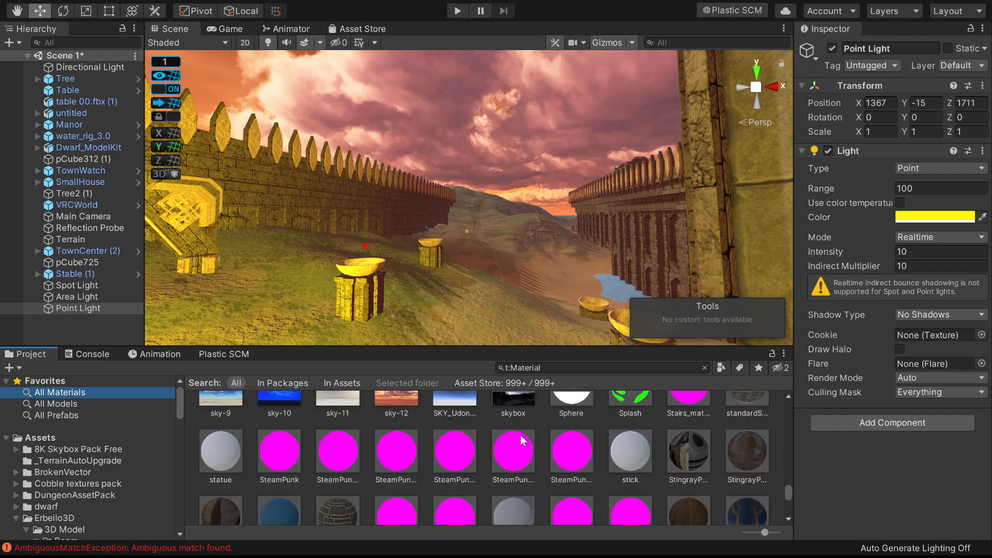
Try the sky-1, sky-5 and sky-6 materials in turn as the scene's skybox.
right_drag(601, 220, 988, 184)
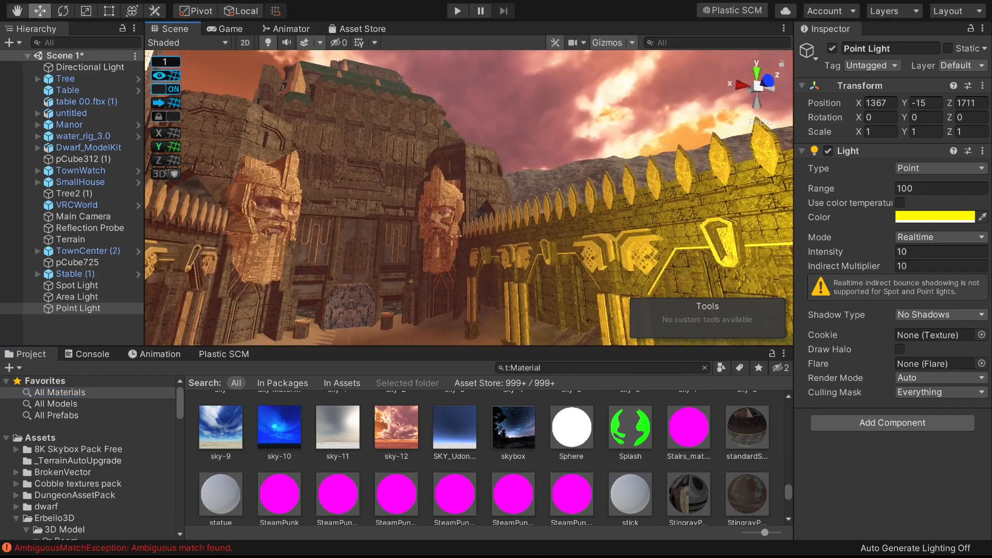
scroll(609, 439, up, 3)
scroll(609, 439, up, 1)
right_drag(548, 173, 103, 57)
scroll(460, 448, down, 2)
drag(331, 449, 426, 159)
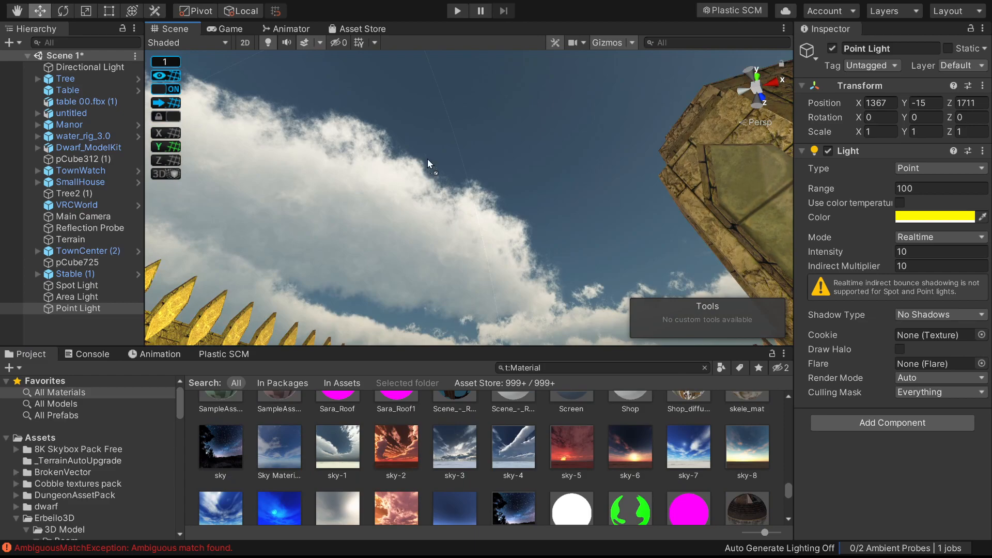
drag(563, 466, 509, 274)
right_drag(509, 274, 486, 325)
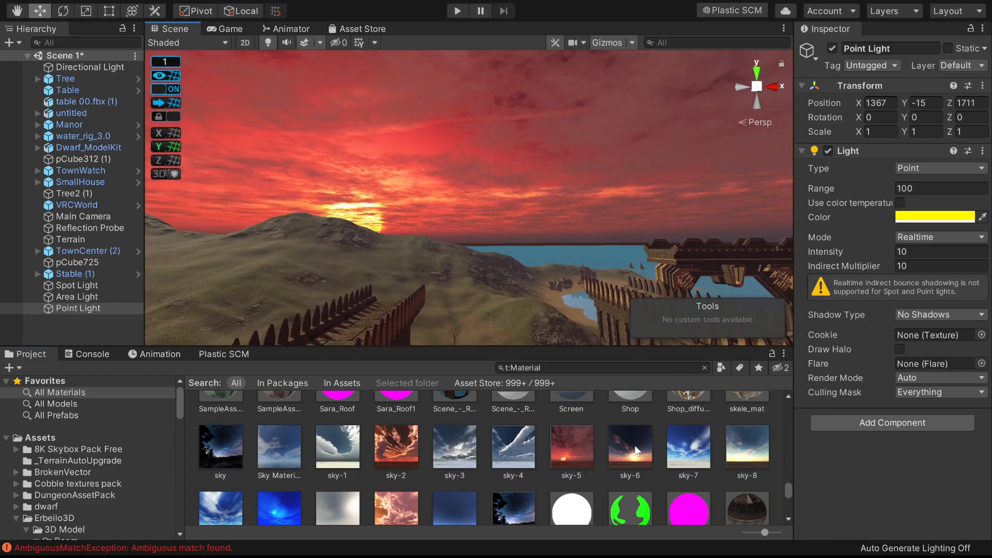
drag(631, 447, 496, 184)
Apply the sky-7 material as the scene's skybox.
drag(687, 448, 545, 163)
right_drag(545, 163, 640, 336)
scroll(597, 479, down, 2)
scroll(598, 486, down, 5)
scroll(455, 499, up, 5)
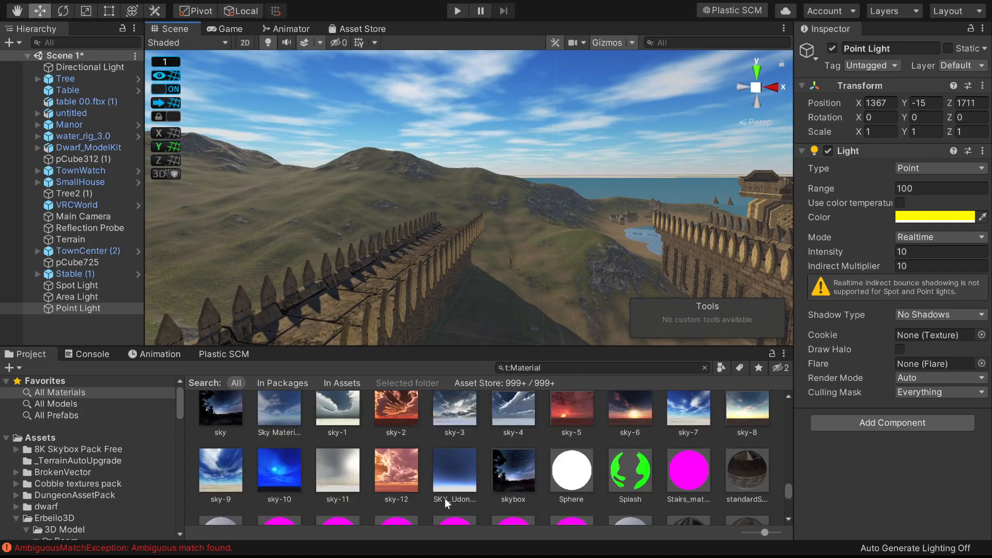
Examine the bowl pedestal lit by the yellow point light and the view between the spiked walls toward the hills.
right_drag(382, 203, 650, 202)
key(w)
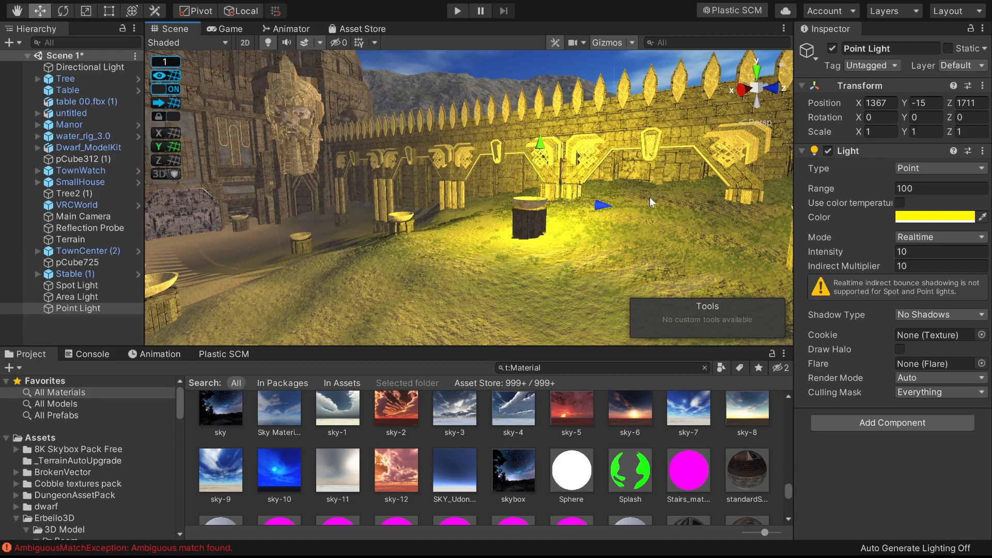
alt+drag(524, 202, 543, 163)
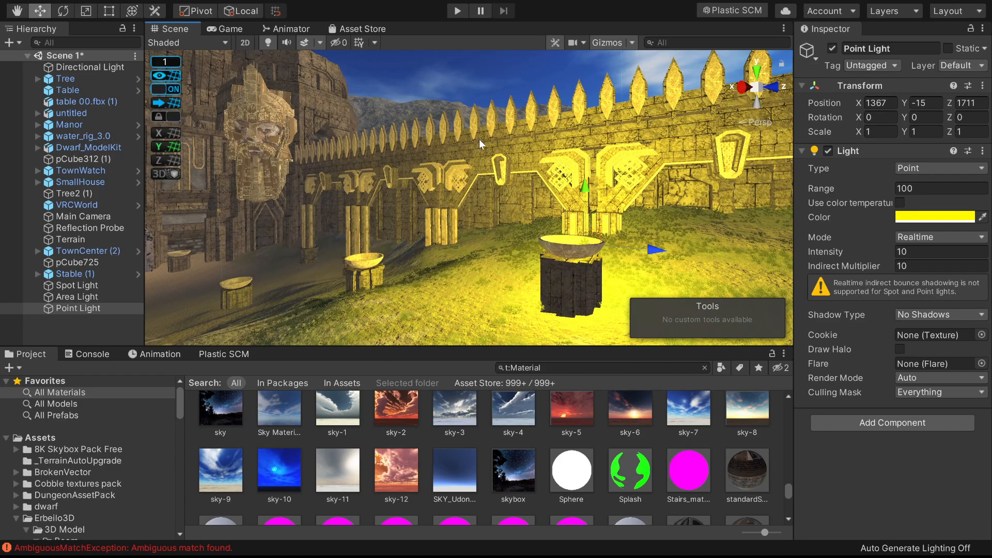
alt+drag(701, 183, 622, 134)
key(w)
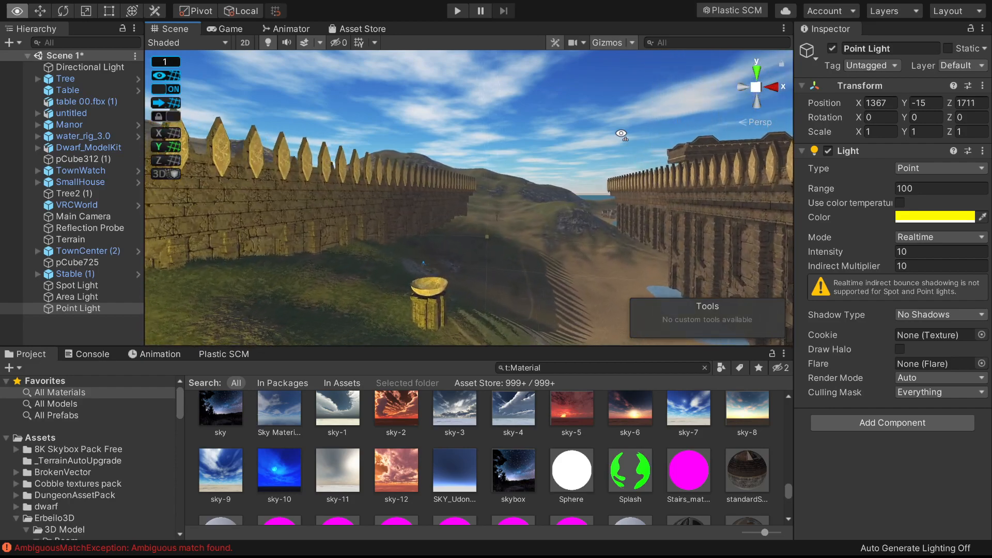
key(w)
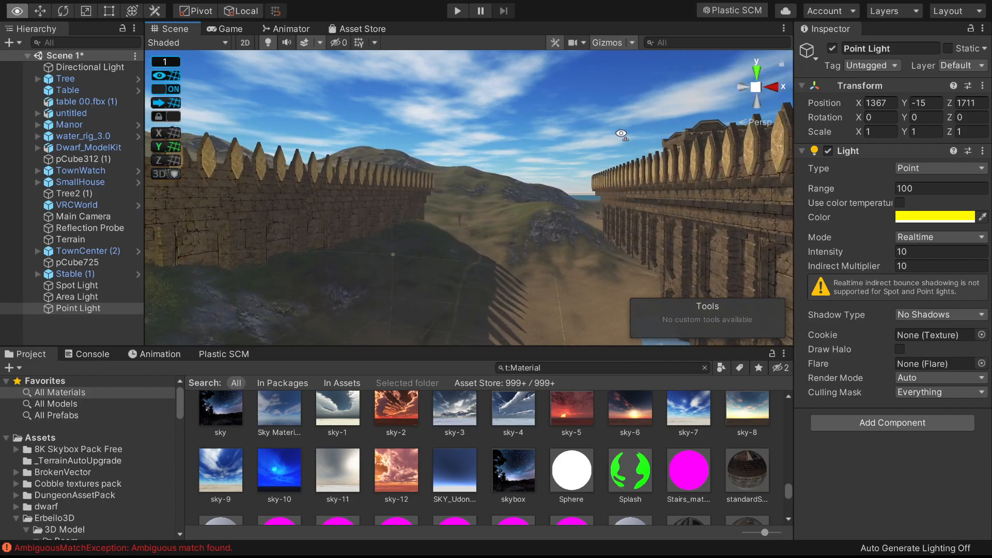
Inspect the lit courtyard, the fortress front with its dwarf heads, and the outer side of the spiked walls.
right_drag(621, 135, 966, 142)
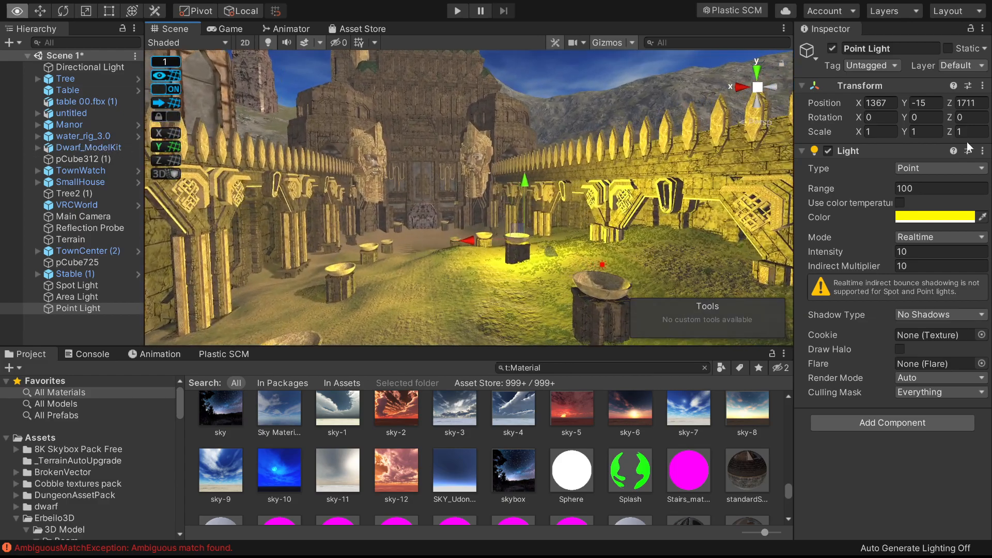
key(a)
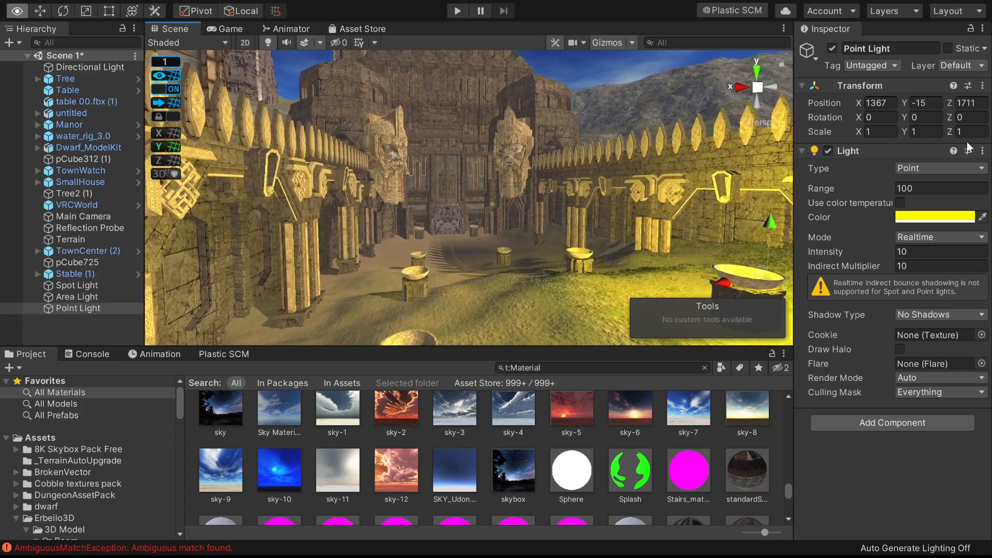
key(w)
right_drag(966, 141, 331, 155)
key(w)
right_drag(978, 169, 720, 324)
key(a)
key(w)
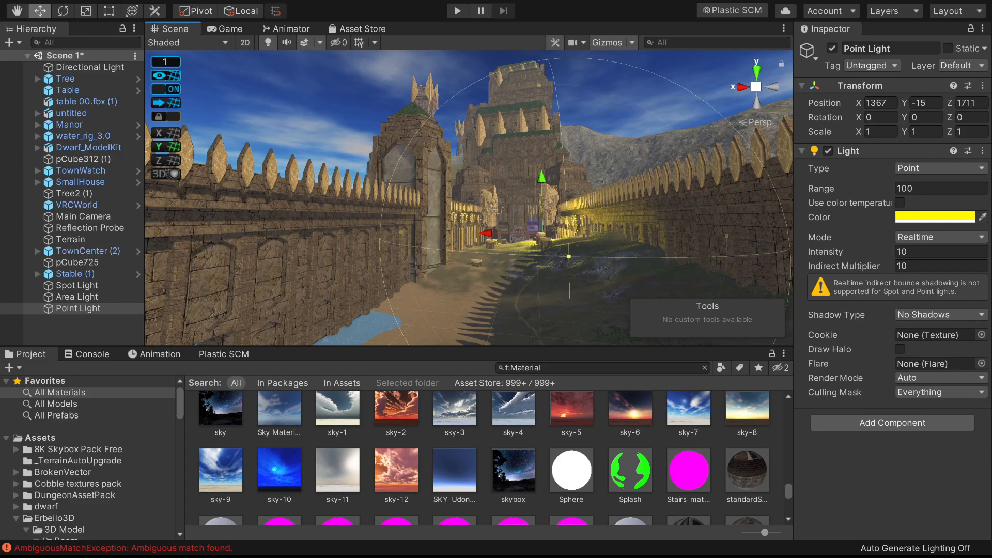
List all of the project's models and try placing one of the untitled models on the courtyard grass.
alt+drag(553, 208, 604, 217)
key(w)
right_drag(603, 217, 623, 299)
click(41, 403)
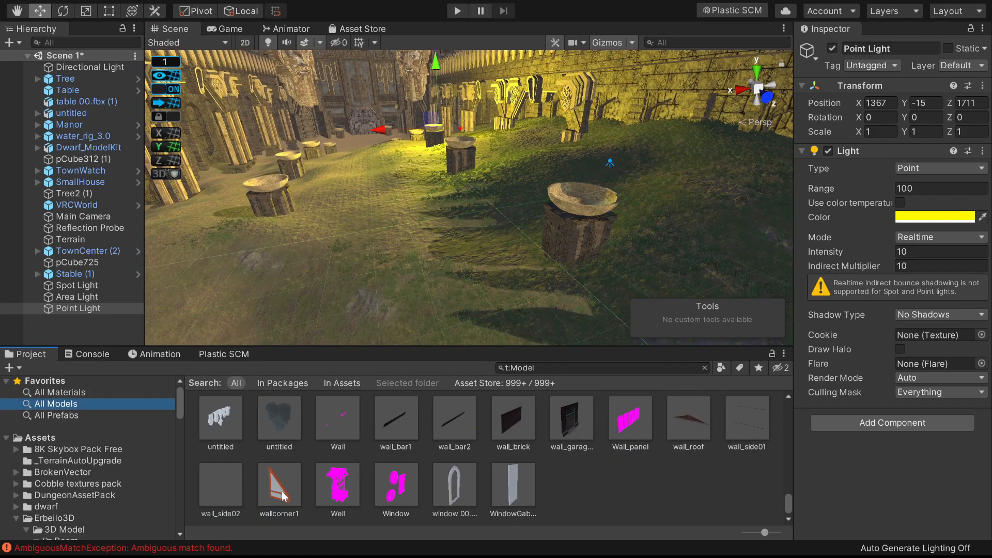
scroll(282, 491, up, 3)
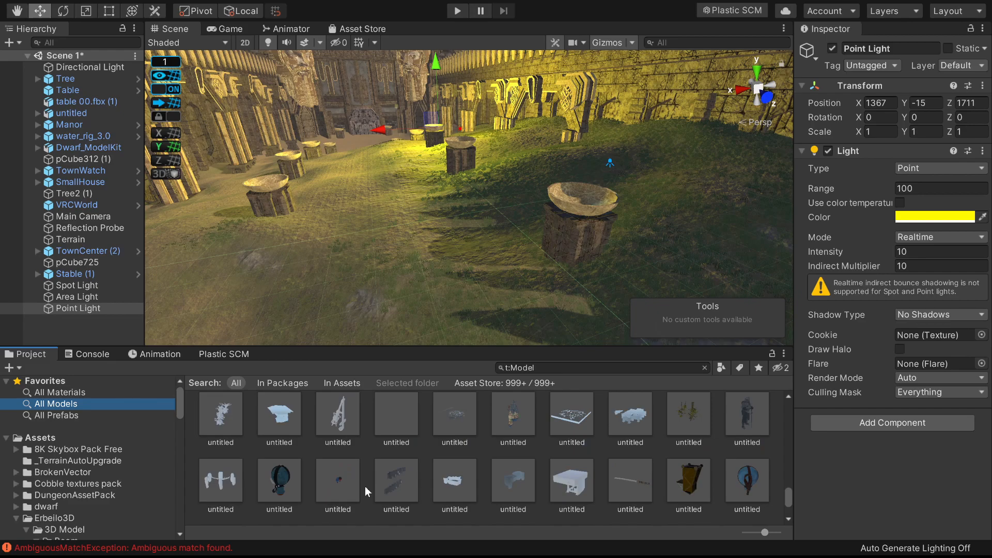
drag(689, 483, 461, 200)
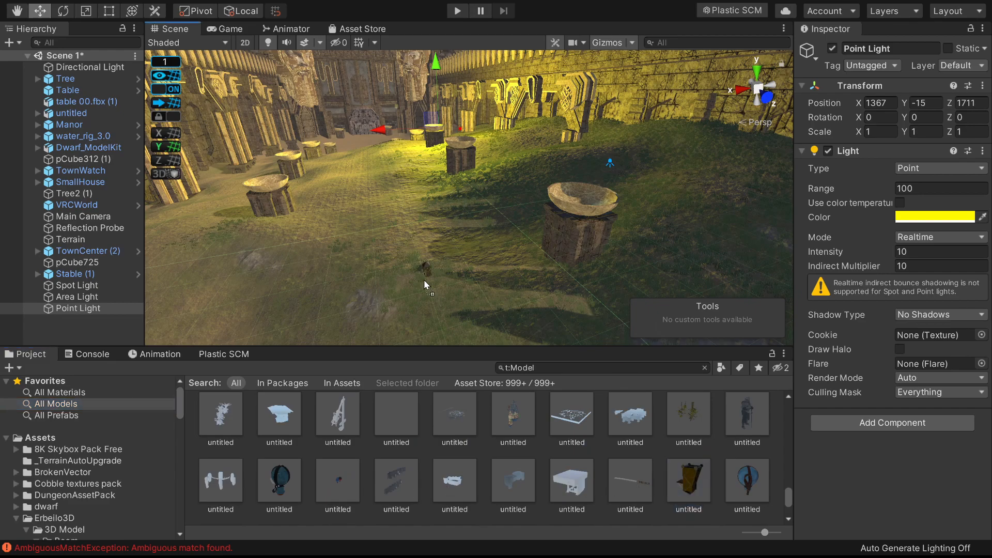
drag(417, 304, 415, 423)
Place the untitled carriage model on the grass between the bowl pedestals, and delete it again.
scroll(439, 437, up, 3)
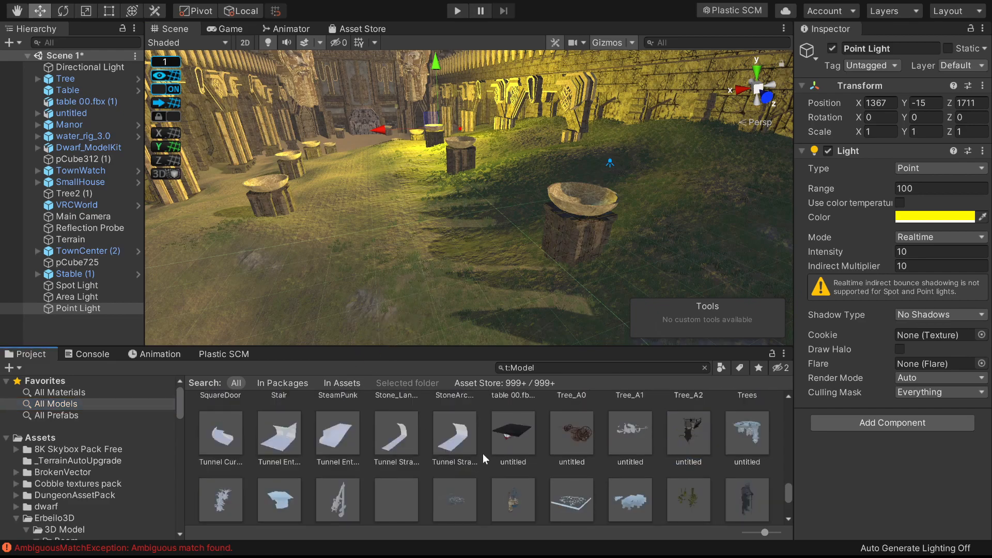
scroll(560, 501, up, 3)
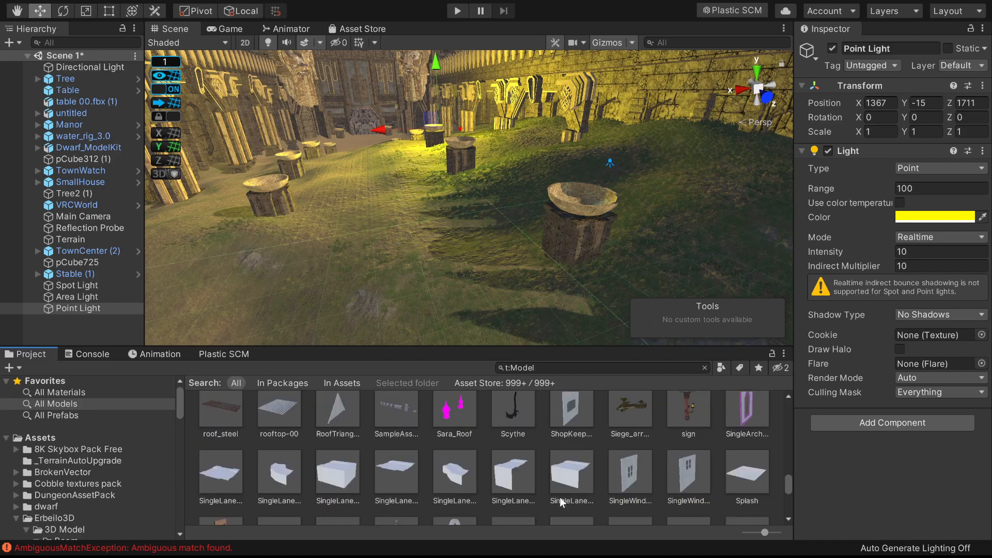
scroll(560, 497, down, 5)
drag(572, 485, 414, 213)
right_drag(413, 213, 512, 232)
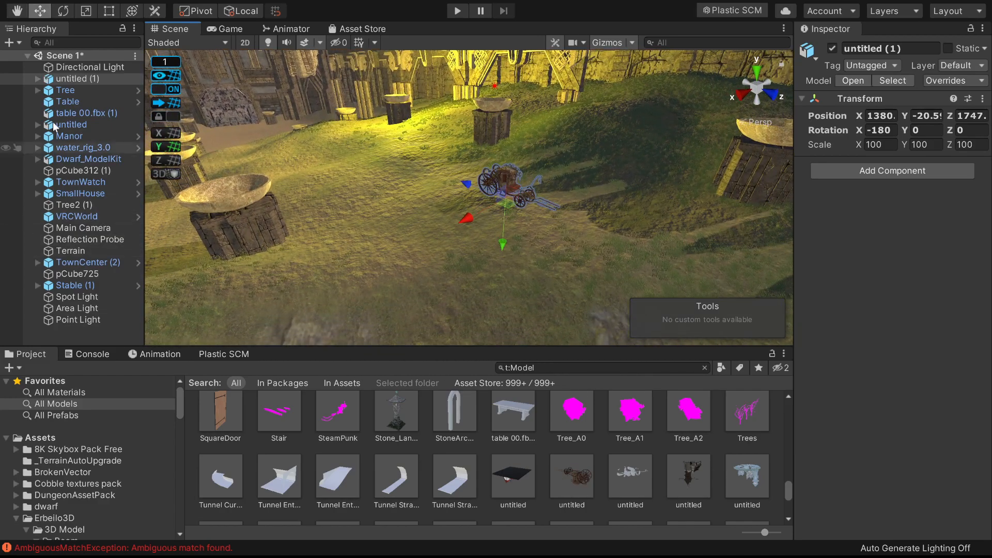
click(49, 80)
key(Delete)
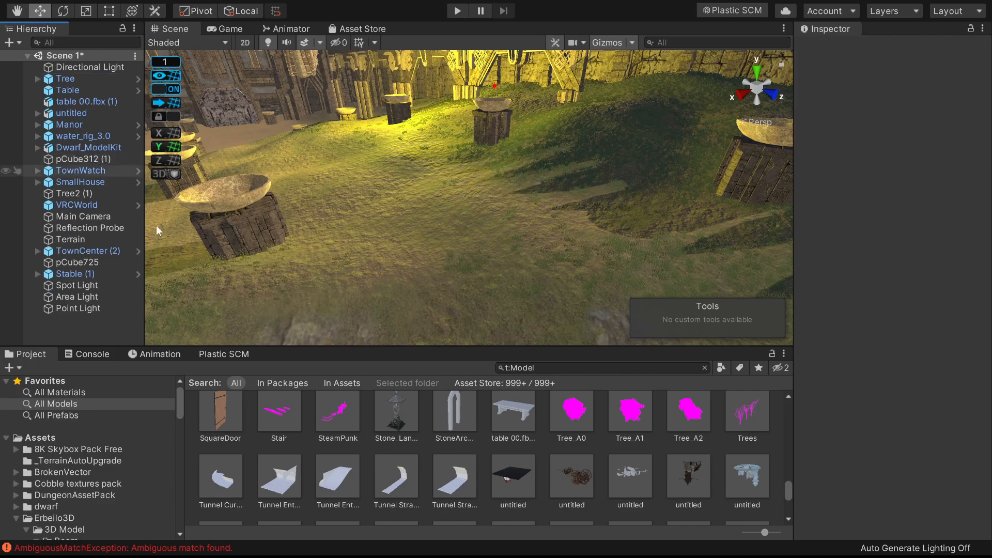
Add a Mesh Collider component to the courtyard bowl pedestal pCube700.
scroll(474, 469, up, 3)
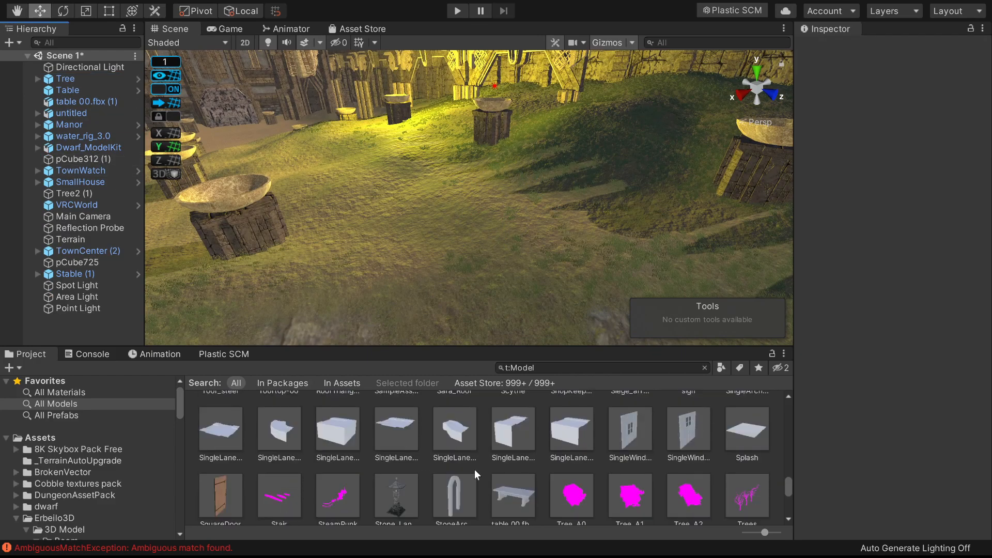
scroll(670, 472, up, 1)
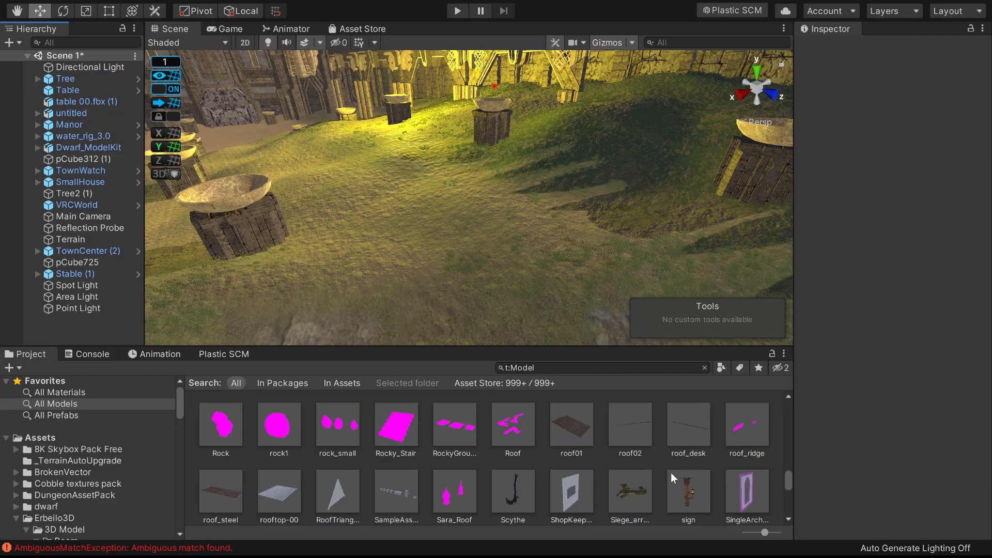
click(234, 210)
alt+drag(234, 210, 731, 224)
drag(491, 243, 529, 184)
click(874, 304)
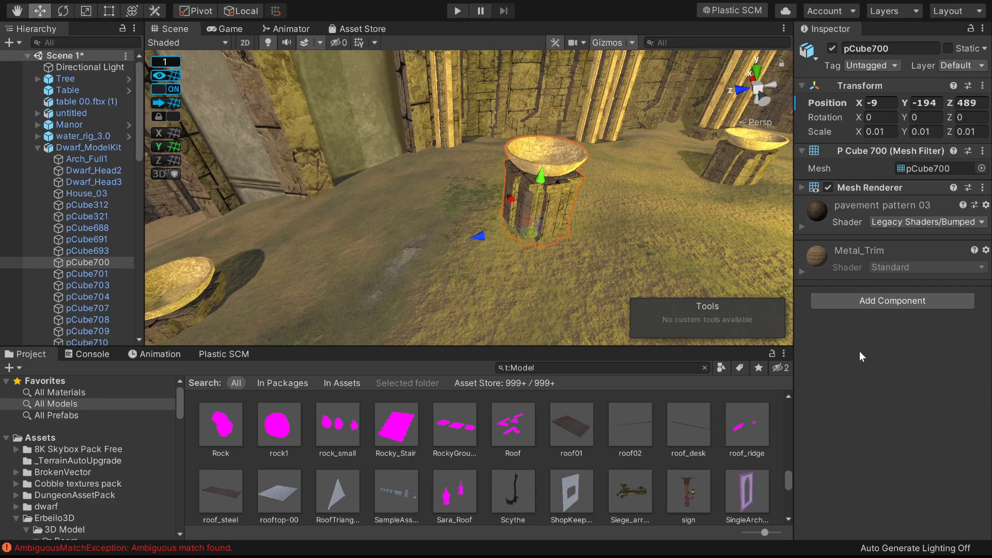
click(860, 350)
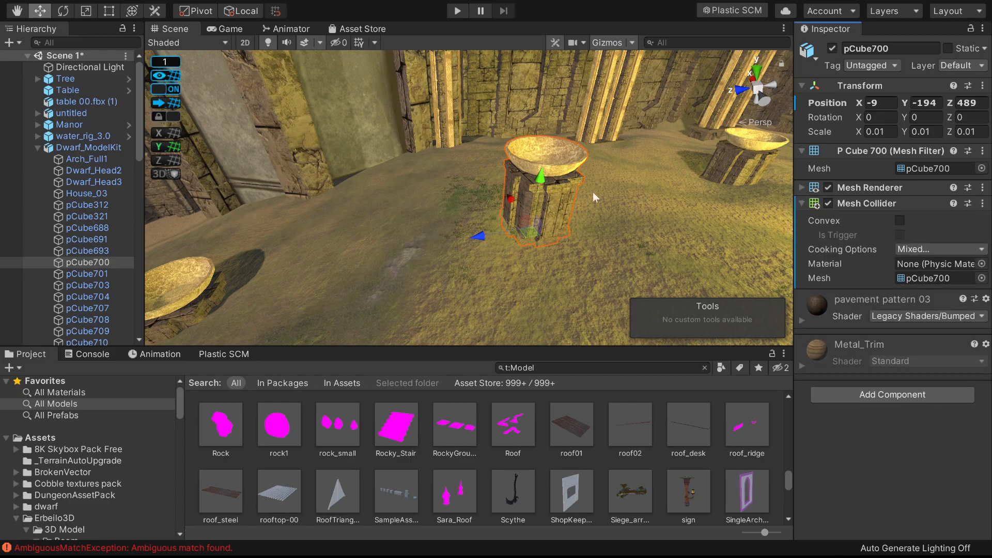
right_drag(563, 191, 575, 187)
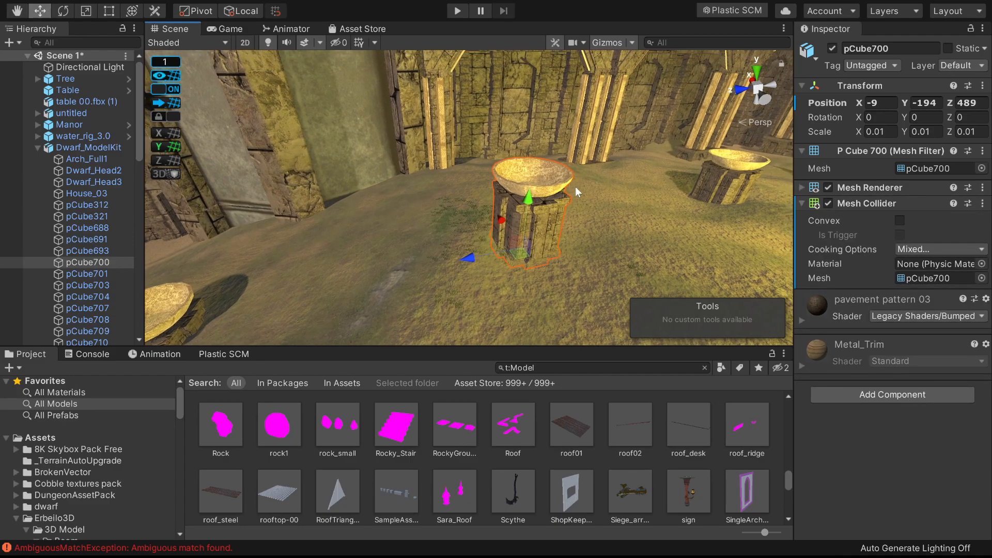
Deselect the pedestal and survey the hills, the lake and the fortress beyond the spiked walls.
right_drag(335, 274, 340, 125)
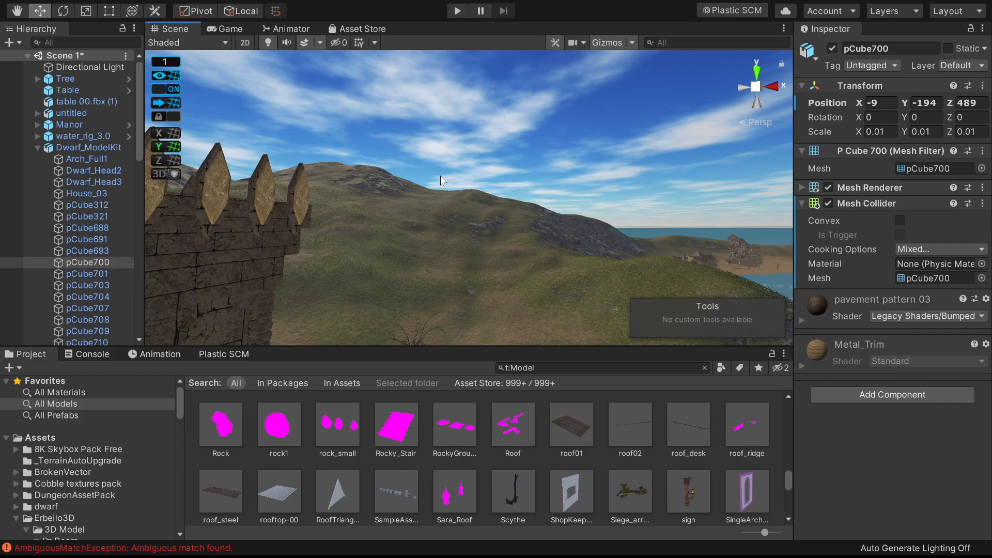
right_drag(495, 240, 423, 303)
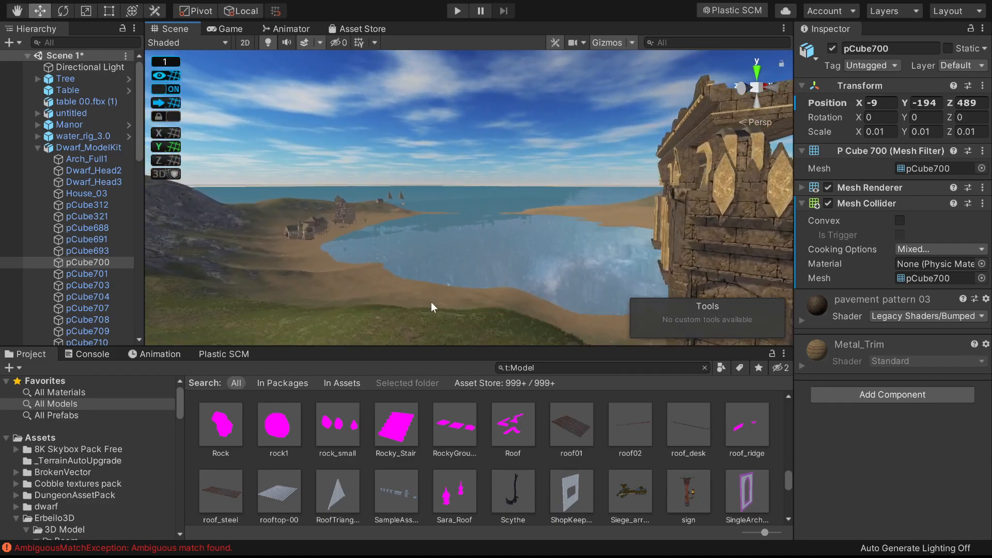
right_drag(565, 316, 493, 242)
click(528, 151)
right_drag(498, 197, 447, 303)
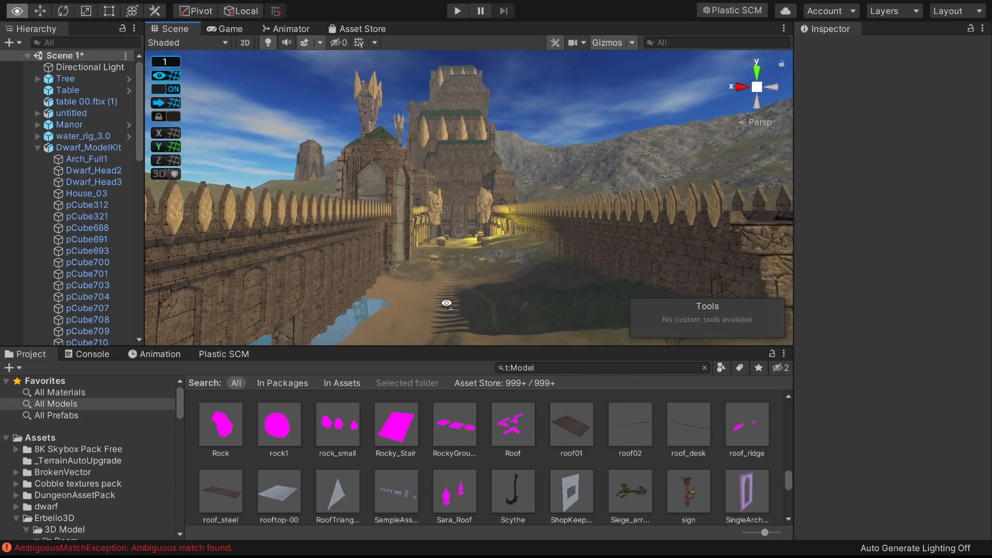
right_drag(446, 303, 459, 243)
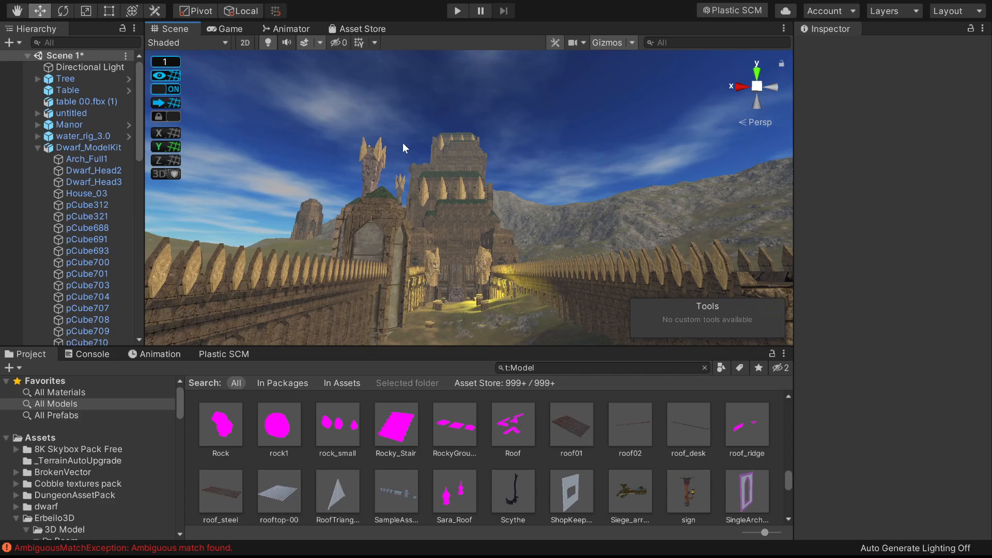
right_drag(402, 143, 119, 511)
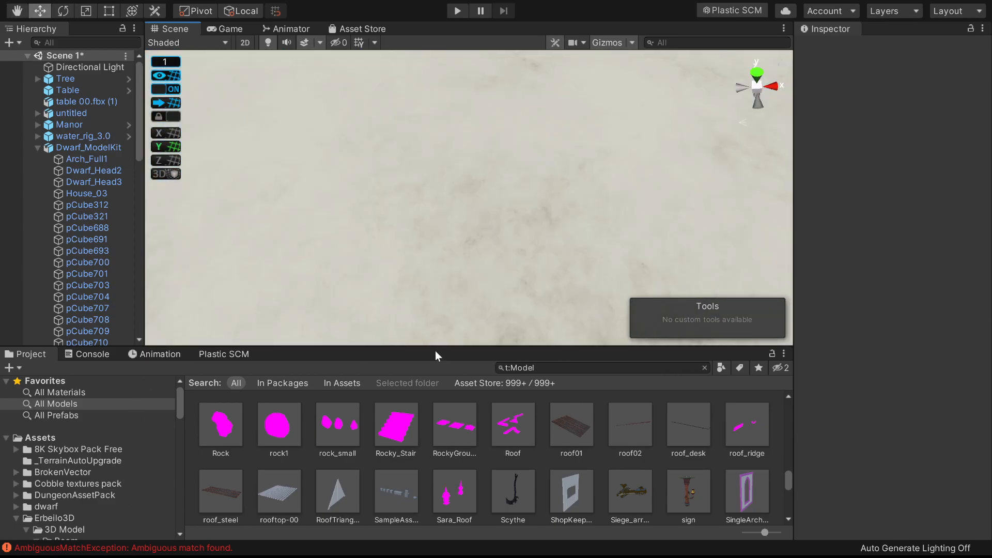
Add a cube to the bare pale ground in the scene, and delete it again.
right_drag(488, 177, 940, 158)
right_drag(403, 242, 150, 248)
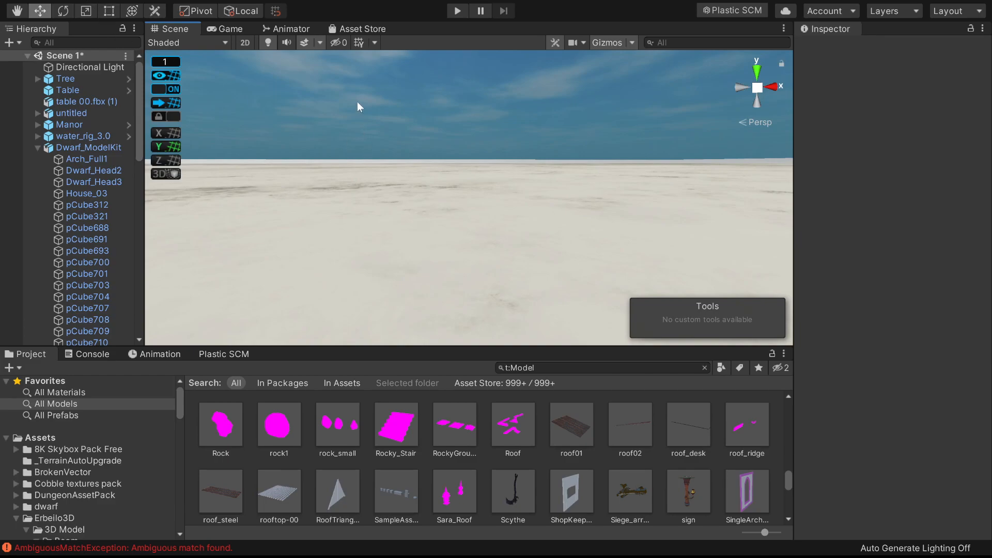
click(302, 51)
right_drag(518, 199, 603, 258)
right_drag(607, 247, 604, 233)
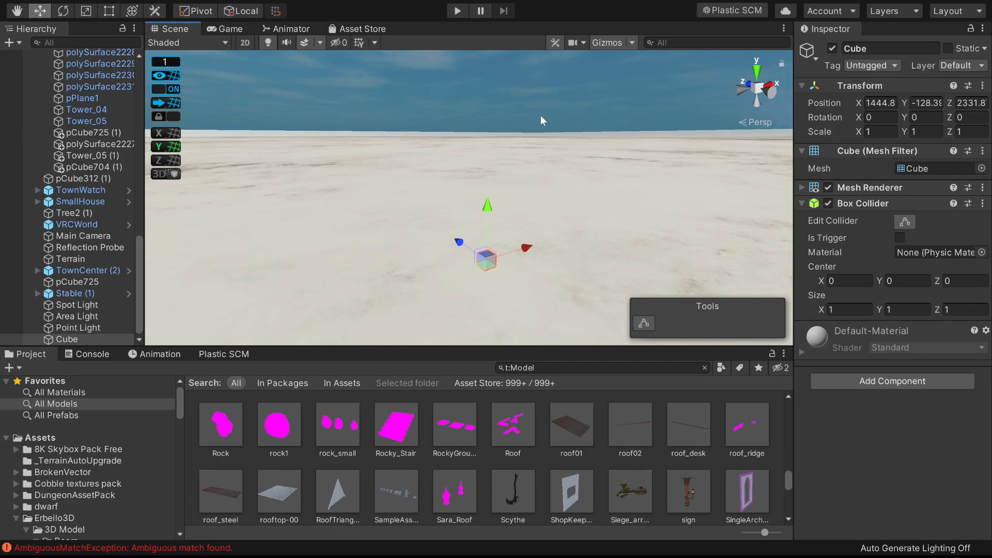
right_drag(454, 291, 413, 339)
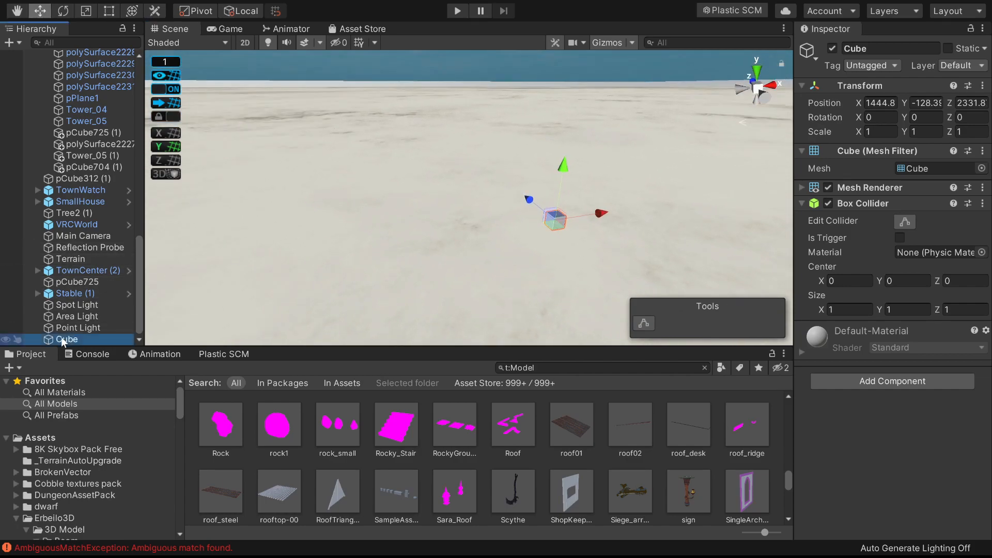
key(Delete)
Place the wall_brick model on the sandy lake shore near the bridge at X 1457.
right_drag(381, 155, 237, 276)
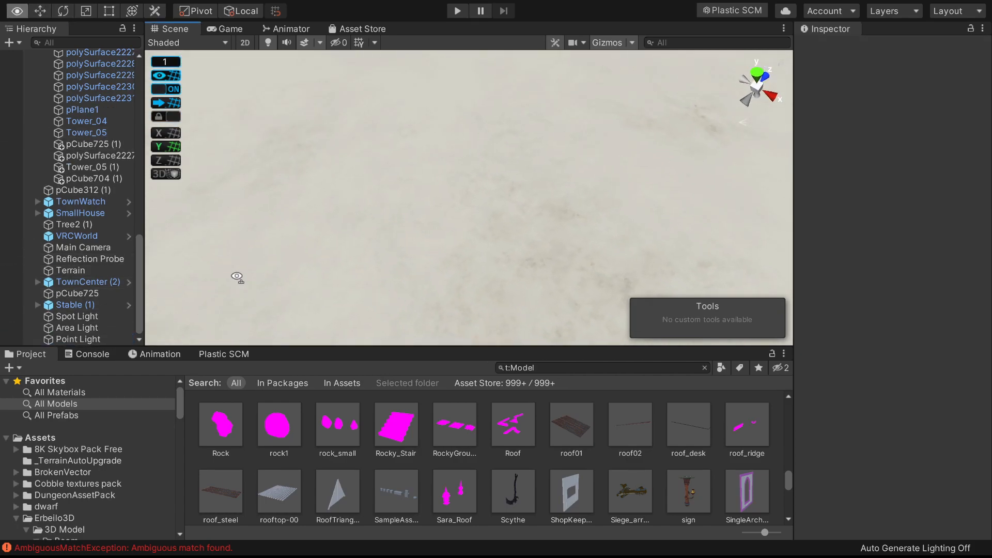
key(s)
right_drag(243, 231, 24, 144)
right_drag(495, 278, 313, 240)
right_drag(390, 255, 517, 289)
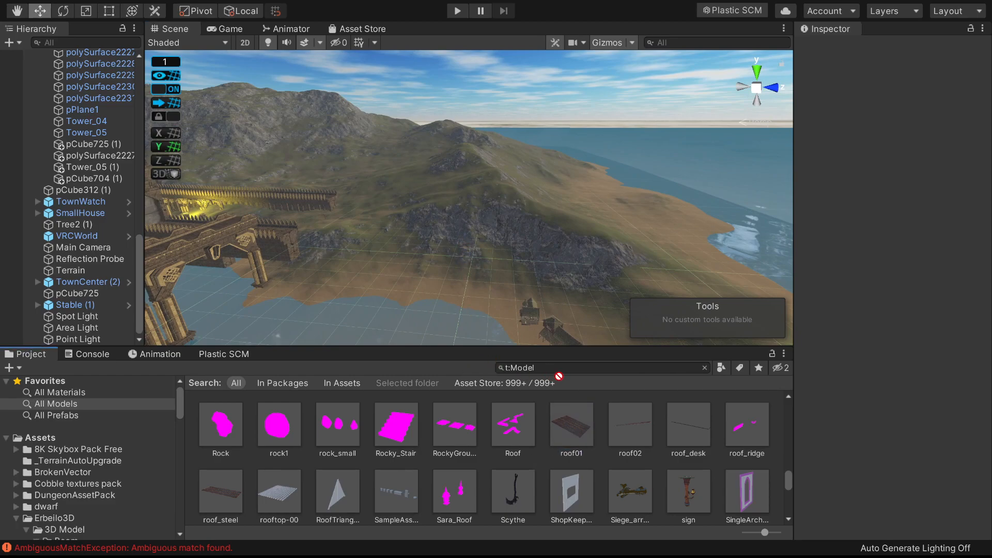
right_drag(471, 223, 465, 326)
scroll(463, 445, down, 6)
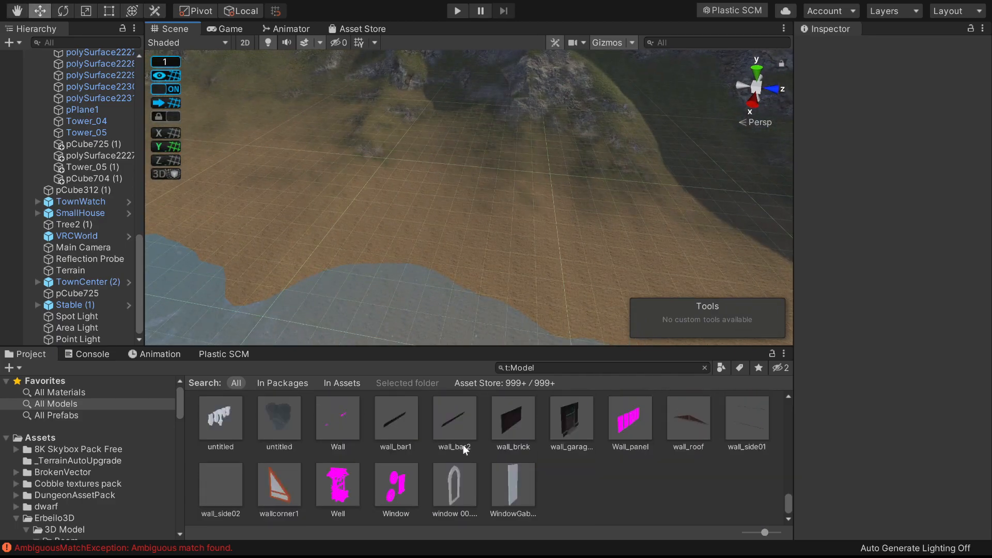
scroll(465, 437, up, 1)
scroll(538, 468, up, 1)
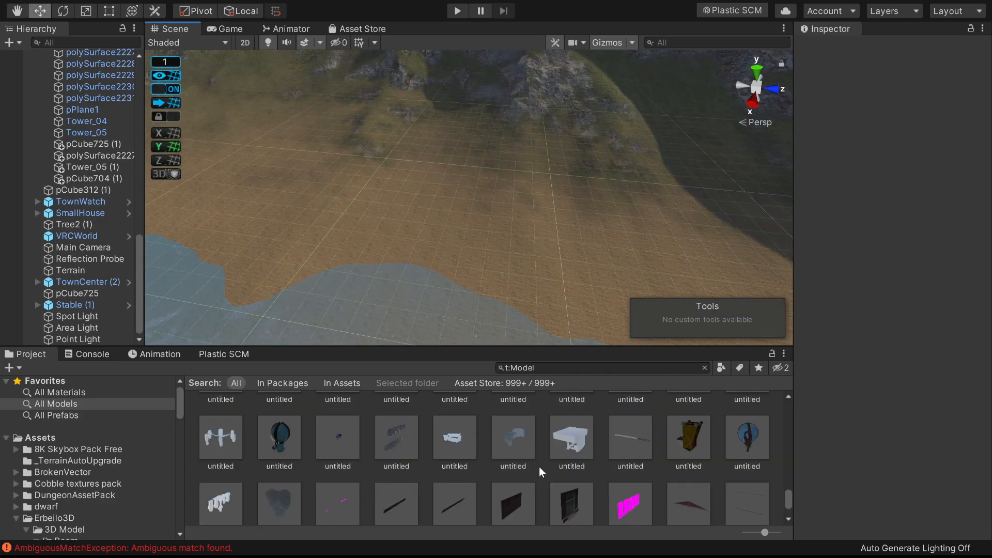
drag(521, 487, 440, 269)
drag(432, 233, 403, 241)
mouse_move(474, 226)
right_down()
mouse_move(321, 272)
mouse_move(321, 248)
mouse_move(297, 248)
mouse_move(295, 233)
mouse_move(533, 227)
mouse_move(275, 228)
mouse_move(474, 244)
right_up()
drag(471, 262, 415, 259)
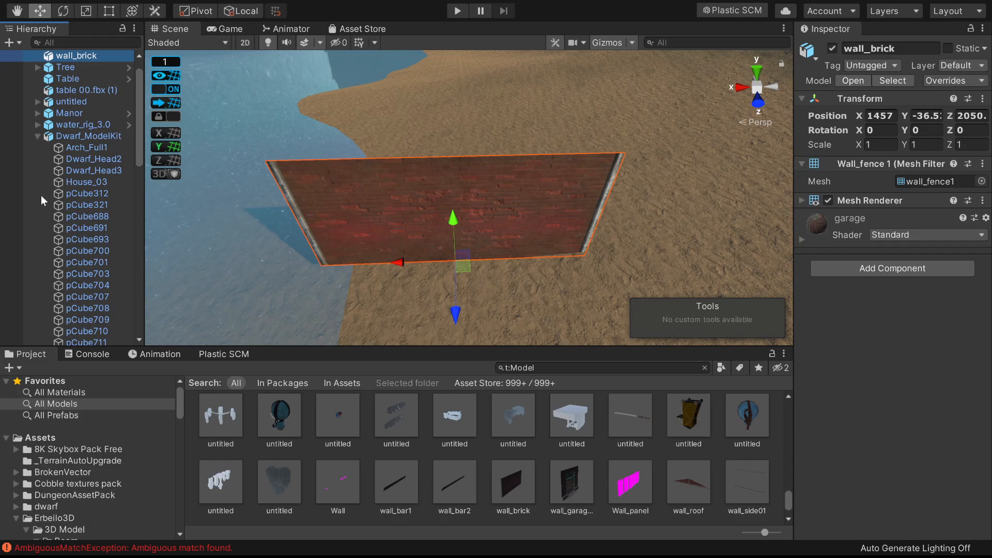
Duplicate the brick wall and stack the copy directly above it at Y -33.
key(ctrl+d)
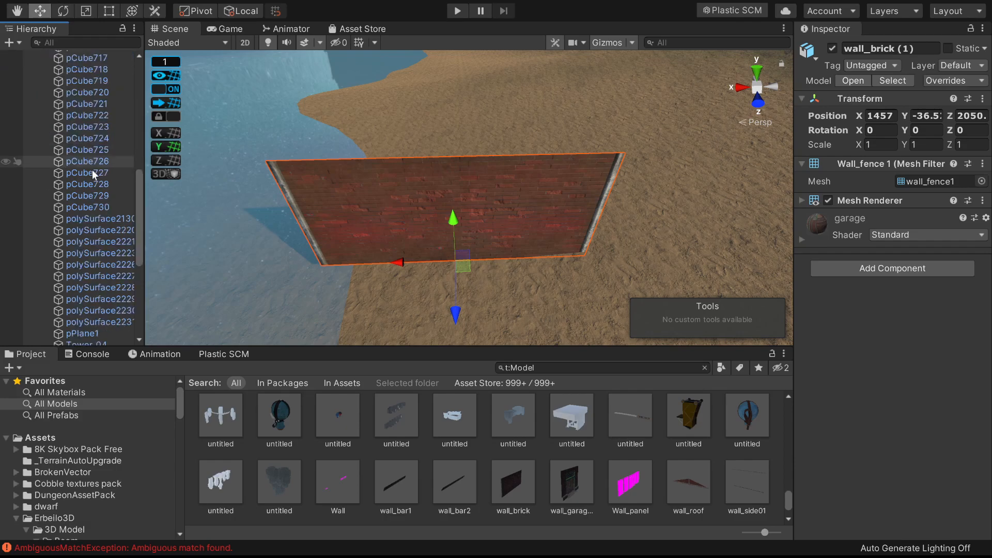
drag(452, 220, 456, 150)
right_drag(457, 150, 476, 104)
key(s)
key(w)
key(s)
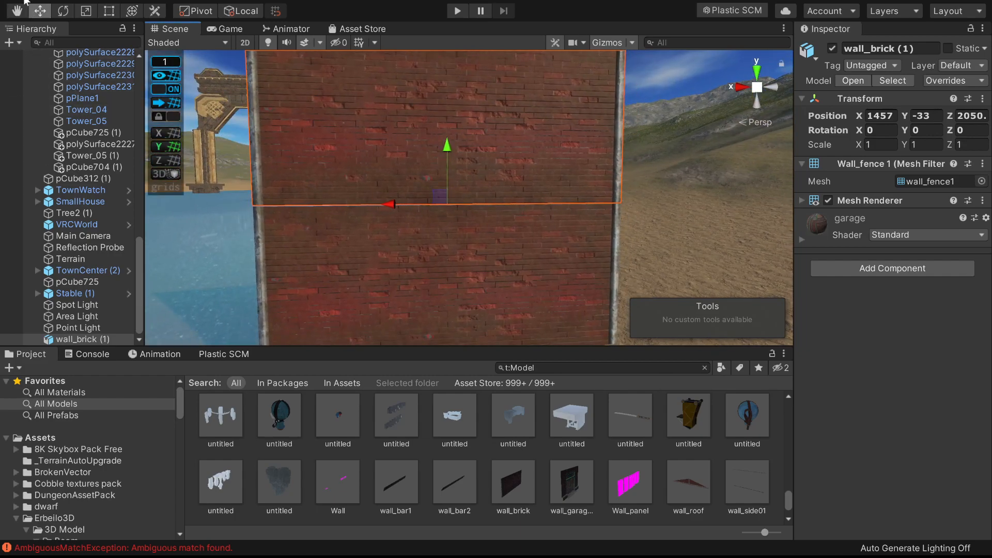
Duplicate the brick wall once more and stack it as a third row at Y -30.
scroll(362, 237, down, 8)
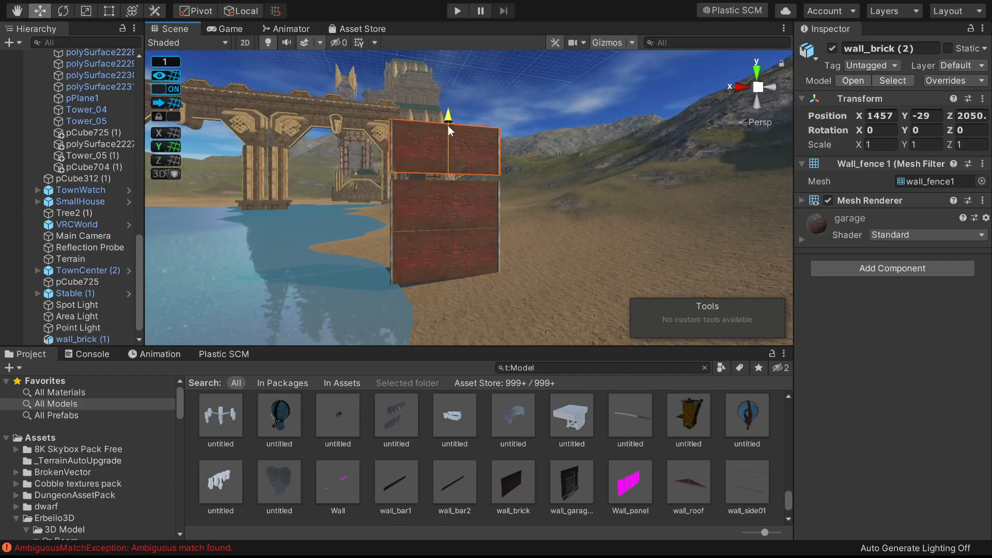
alt+drag(480, 145, 346, 250)
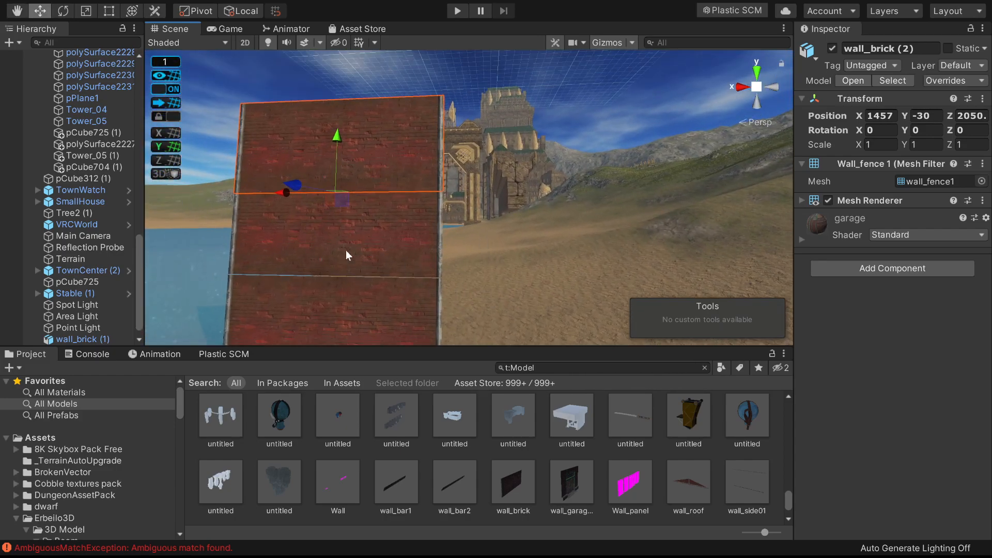
click(372, 261)
mouse_move(333, 217)
mouse_down()
mouse_move(332, 246)
mouse_move(333, 228)
mouse_up()
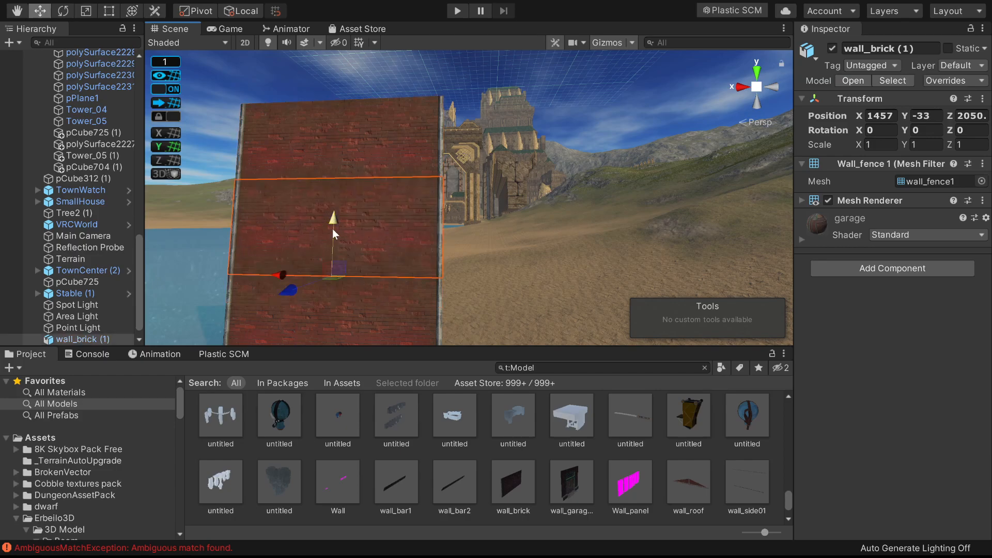
click(358, 136)
Place the wall_garage_gate model beside the brick walls, lower it to Y -37 with grid snapping off, and align its face with them.
drag(572, 480, 532, 335)
key(f)
drag(515, 271, 515, 290)
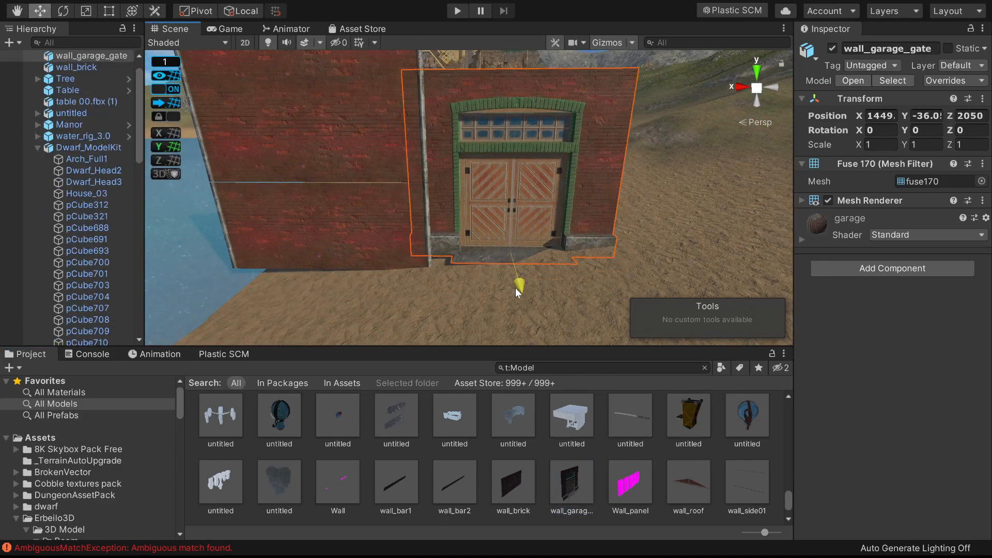
drag(513, 199, 516, 217)
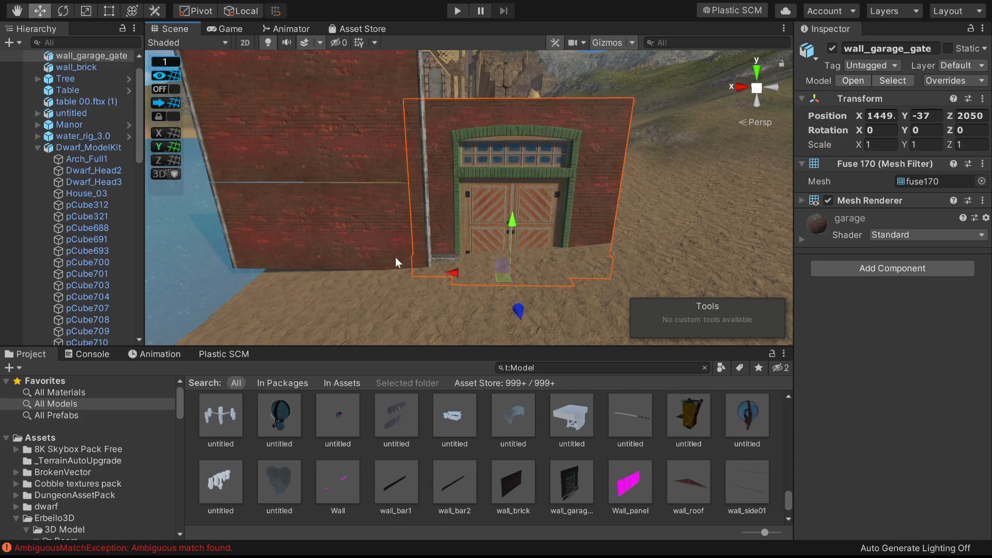
drag(516, 310, 520, 321)
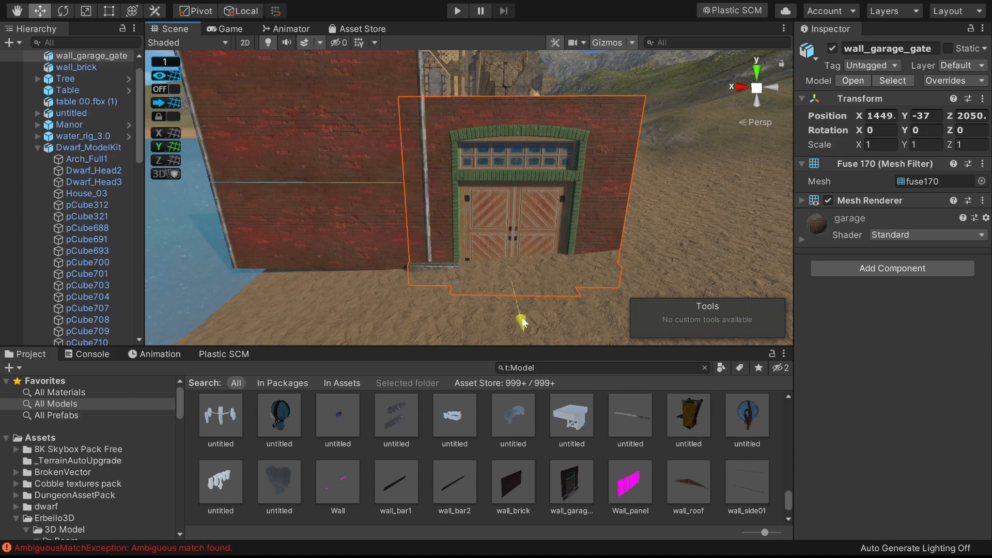
Place the wall_bar1 model across the seam between the two lower brick walls at X 1457 and about Y -33.3.
alt+drag(522, 317, 511, 465)
scroll(508, 485, down, 2)
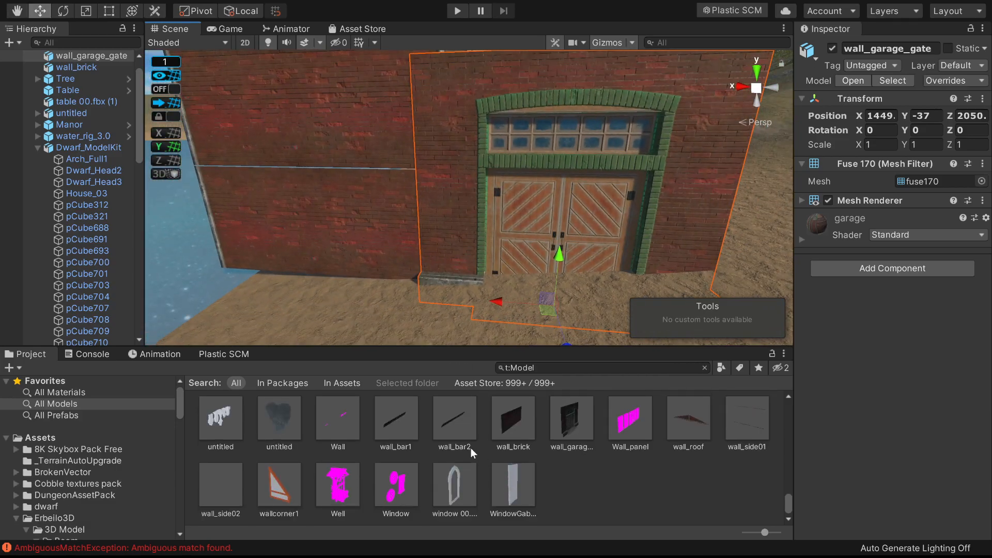
drag(410, 433, 329, 249)
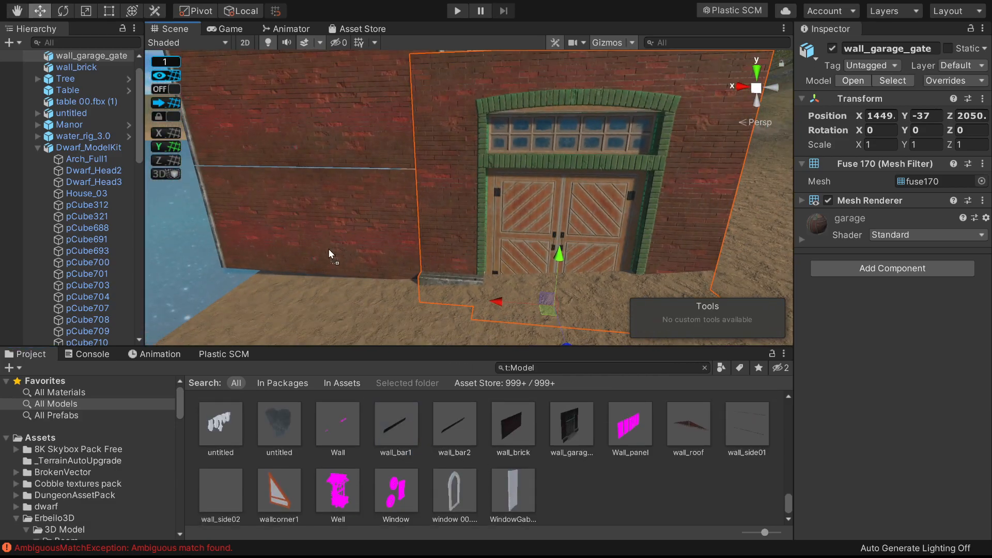
drag(321, 305, 309, 135)
drag(304, 223, 334, 278)
drag(331, 223, 324, 135)
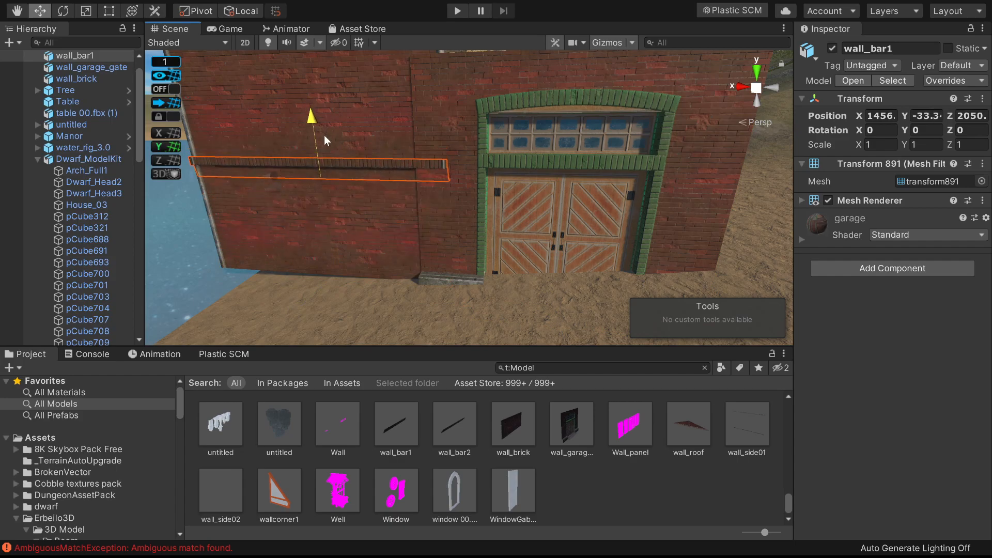
mouse_move(274, 176)
mouse_down()
mouse_move(283, 178)
mouse_move(274, 182)
mouse_up()
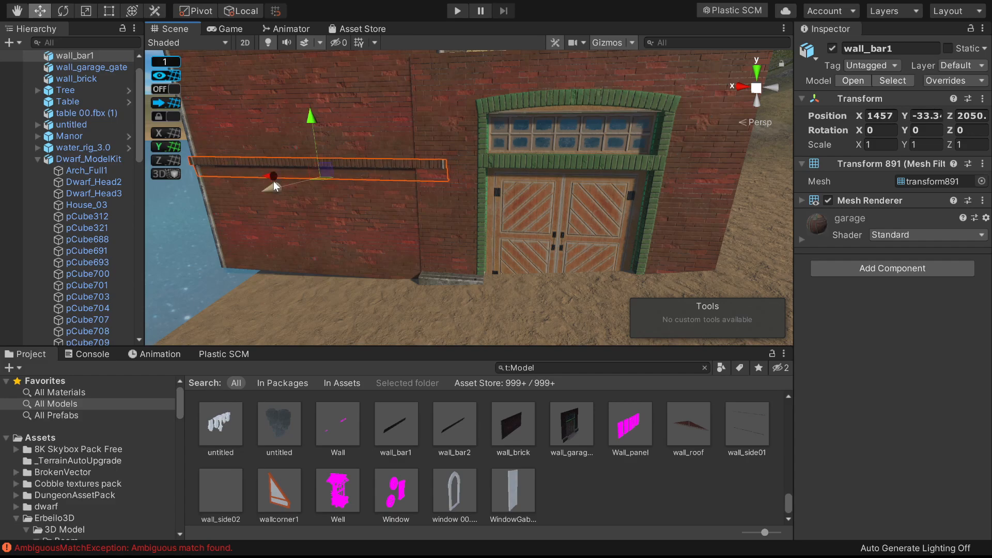
Raise the topmost brick wall to about Y -29.6.
right_drag(458, 271, 486, 141)
click(485, 141)
click(373, 150)
mouse_move(342, 135)
mouse_down()
mouse_move(355, 110)
mouse_move(352, 124)
mouse_up()
right_drag(352, 125, 355, 135)
key(d)
key(a)
key(w)
mouse_move(379, 123)
mouse_down()
mouse_move(381, 102)
mouse_move(379, 112)
mouse_up()
Survey the brick wall and garage gate assembly on the shore from several distances and angles.
right_drag(379, 113, 405, 249)
key(w)
key(s)
key(s)
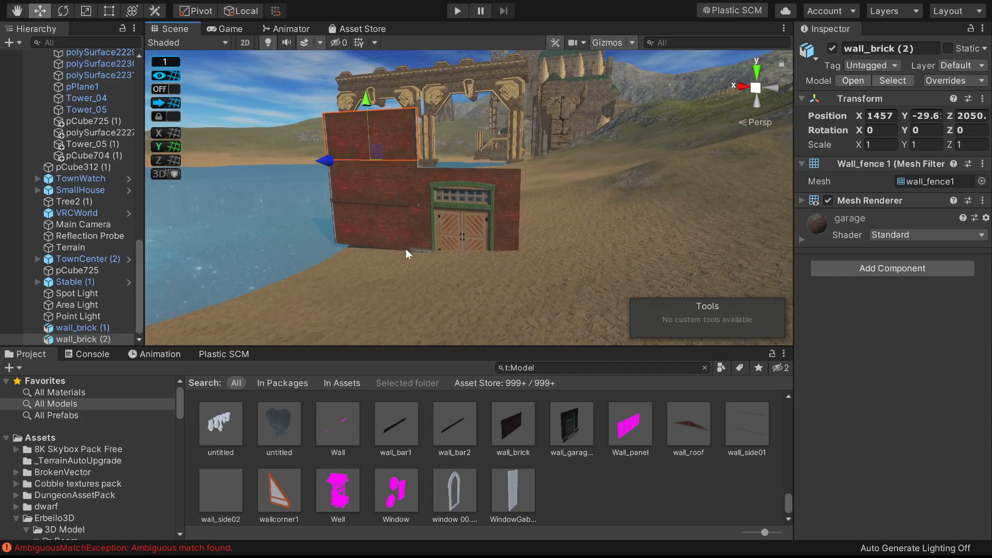
key(w)
right_drag(422, 213, 845, 259)
key(w)
key(s)
key(w)
key(a)
right_drag(620, 233, 98, 207)
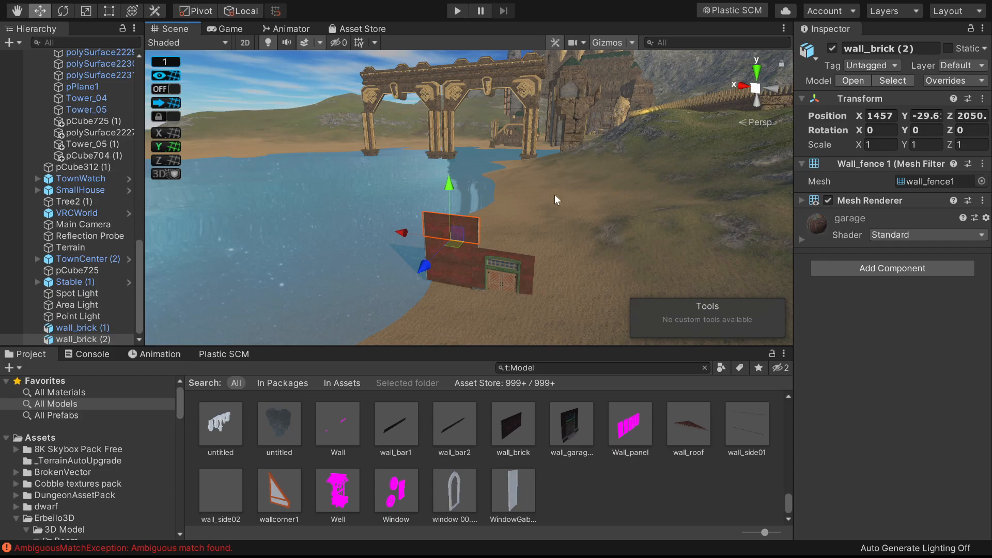
alt+drag(556, 215, 537, 187)
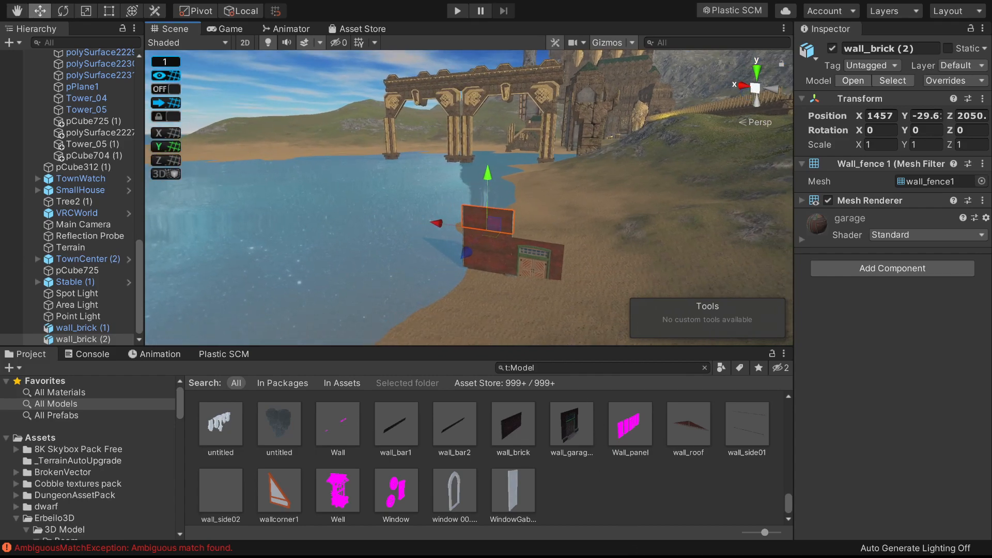